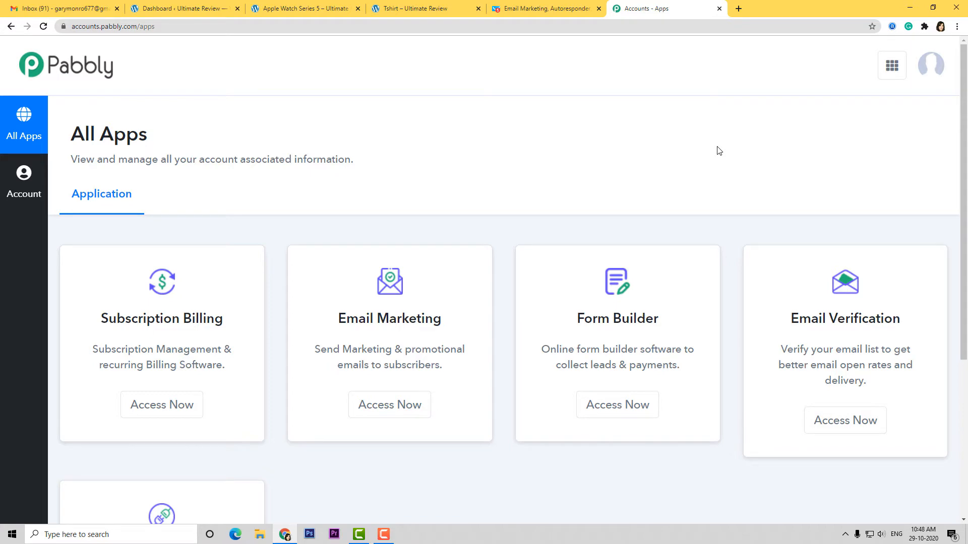
# - Launch the Connect app from the Pabbly All Apps page with Access Now
pyautogui.scroll(-5, 719, 150)
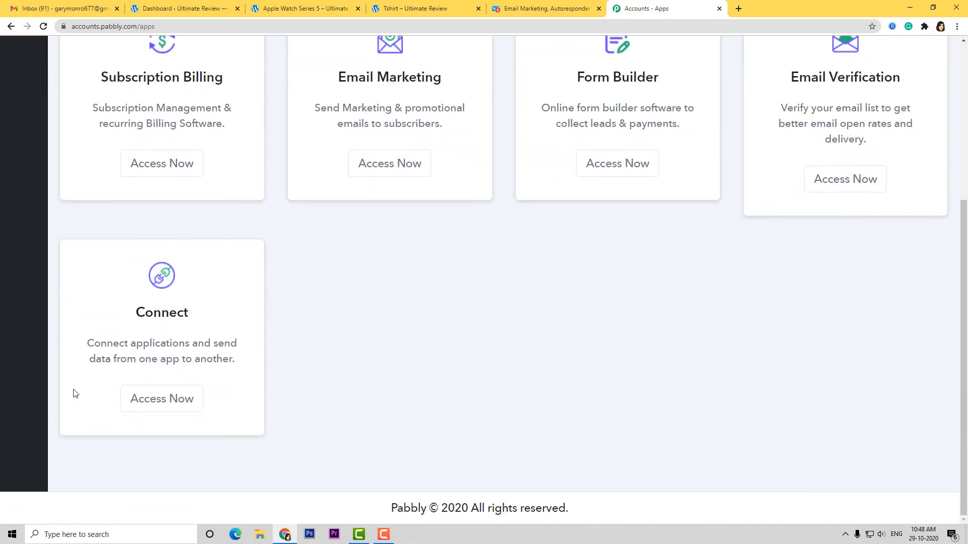
pyautogui.click(149, 401)
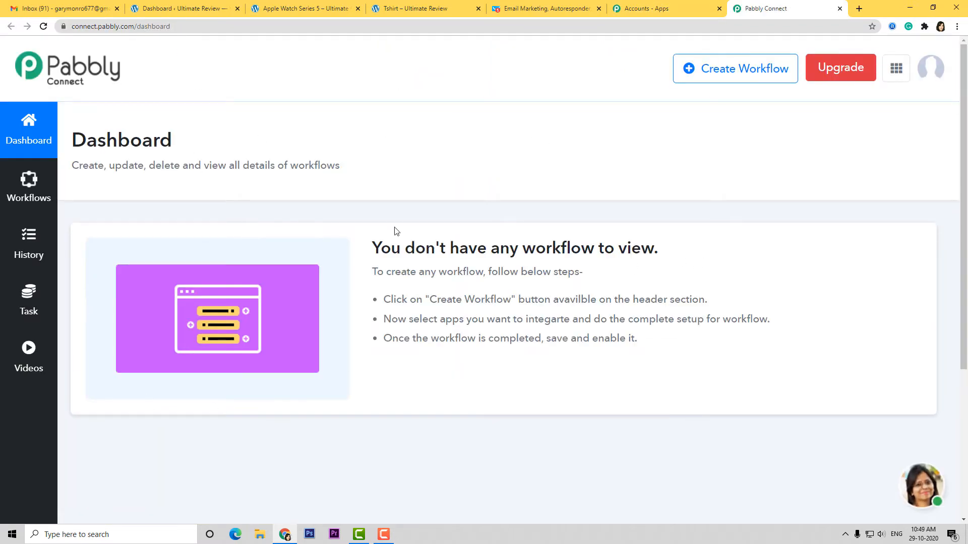
# - Create a new workflow named 'WooCommerce to GetResponse'
pyautogui.click(730, 73)
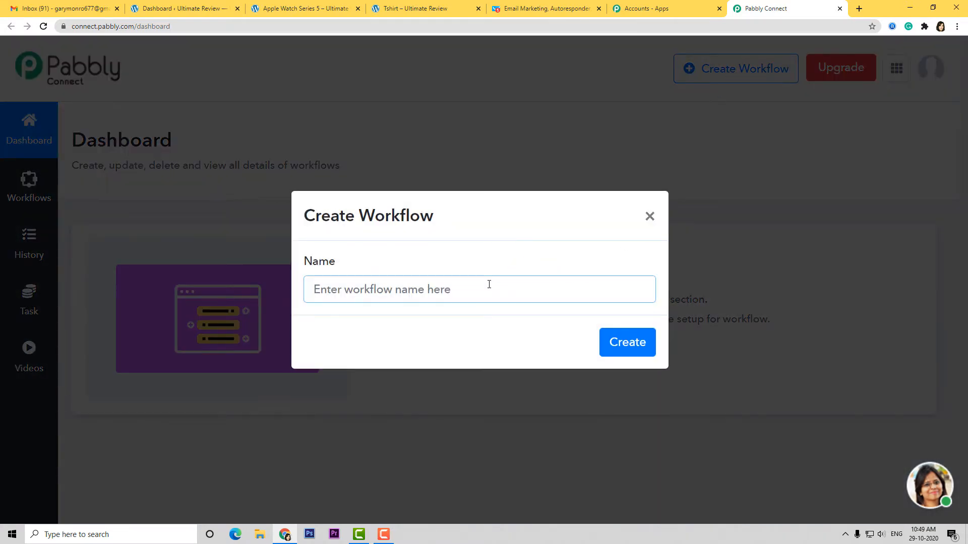
pyautogui.write('Woo')
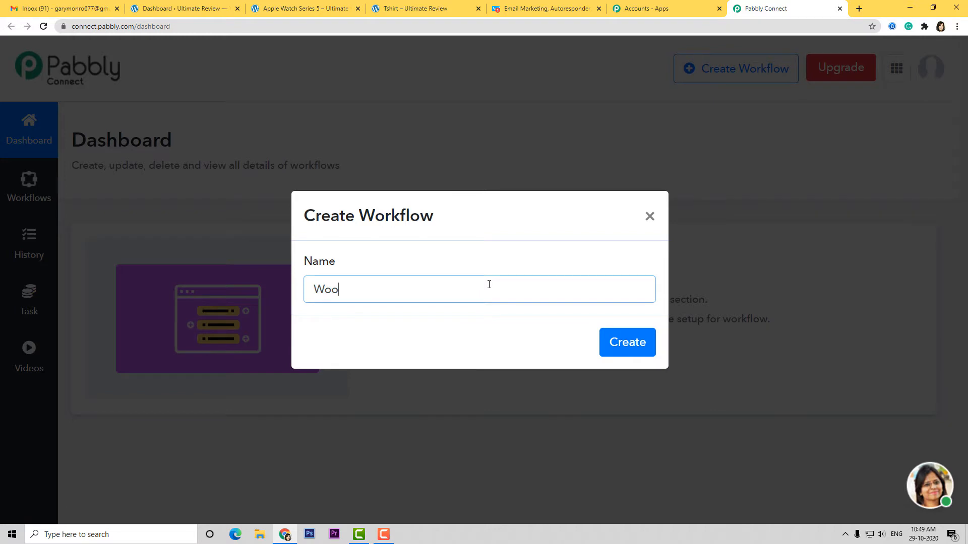
pyautogui.write('Commerce ')
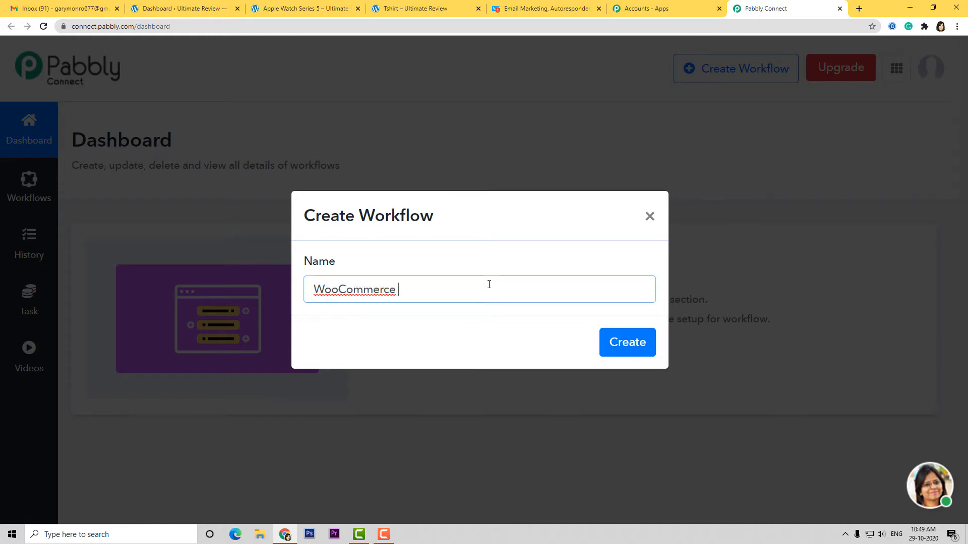
pyautogui.write('to GetResponse')
pyautogui.click(643, 352)
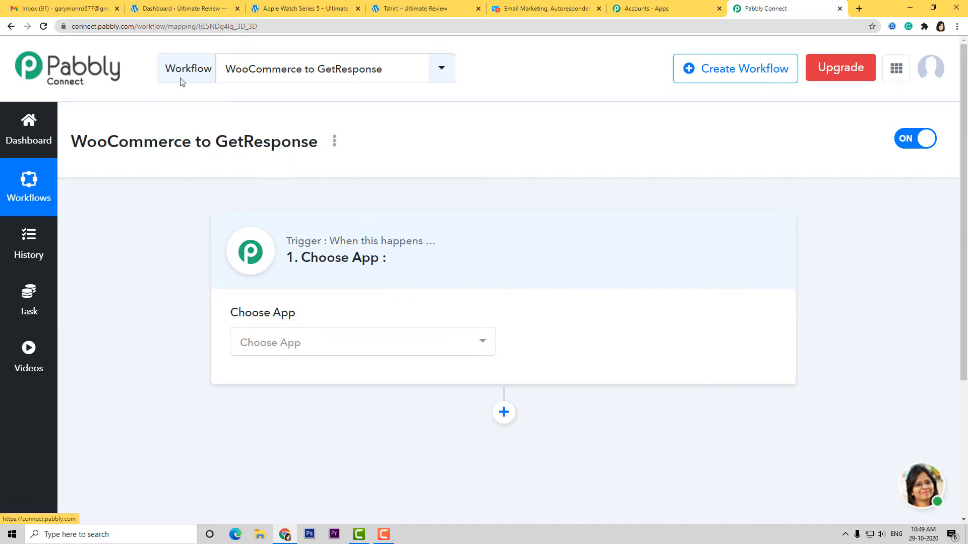
# - Set the trigger app to WooCommerce with the New Order Created event
pyautogui.click(381, 348)
pyautogui.write('woo')
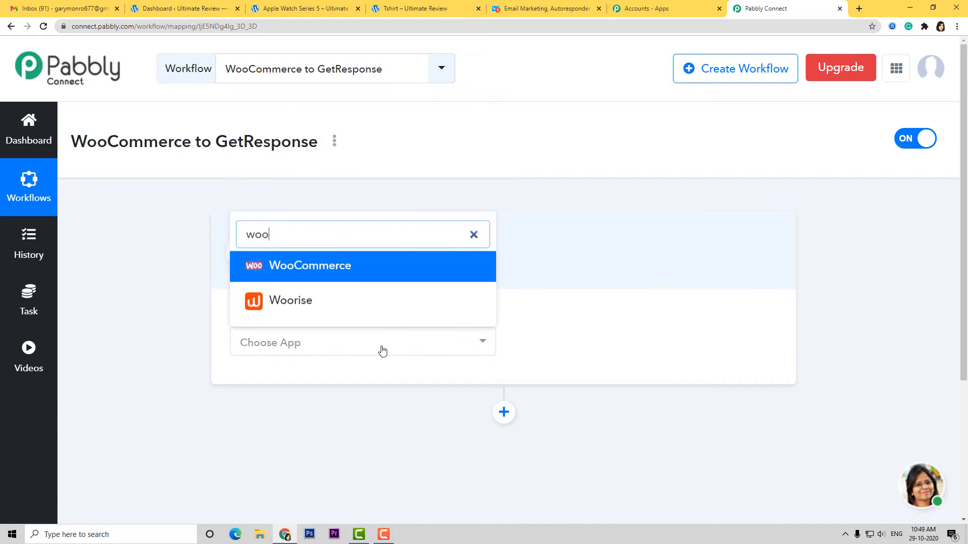
pyautogui.click(367, 267)
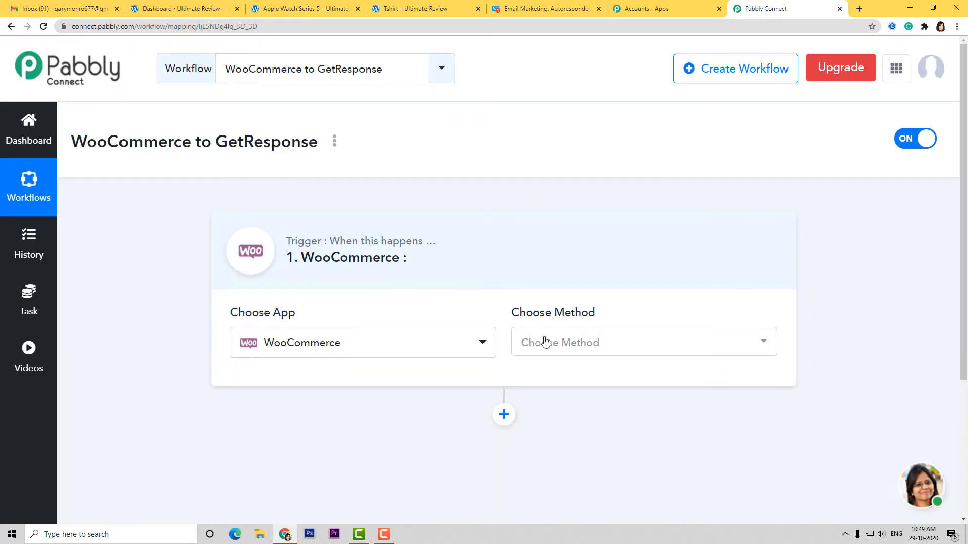
pyautogui.click(587, 346)
pyautogui.write('new')
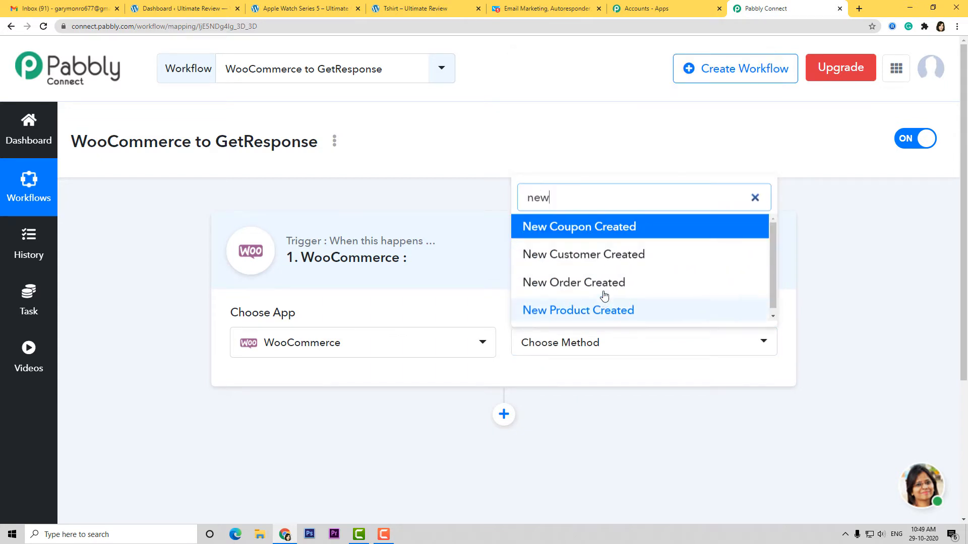
pyautogui.click(604, 286)
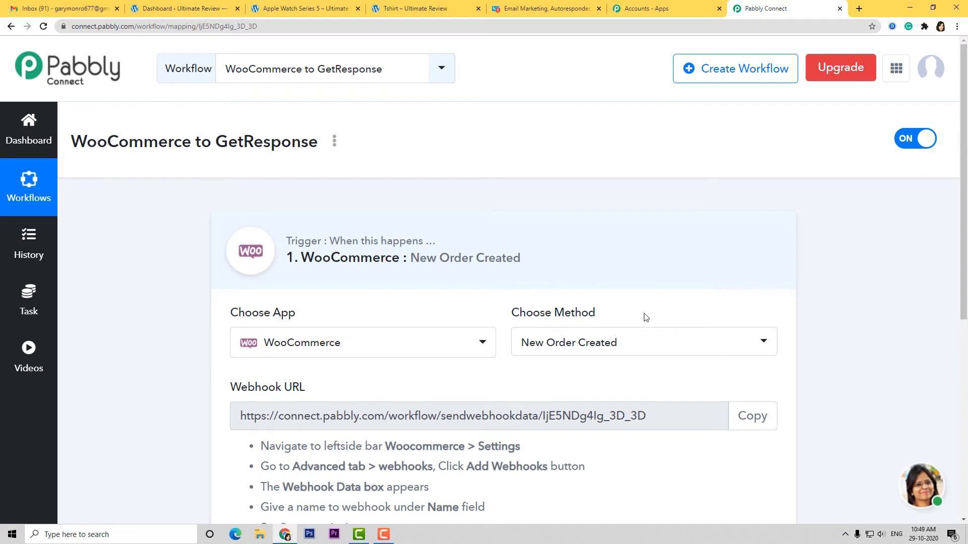
# - Copy the trigger's generated webhook URL
pyautogui.scroll(-2, 646, 317)
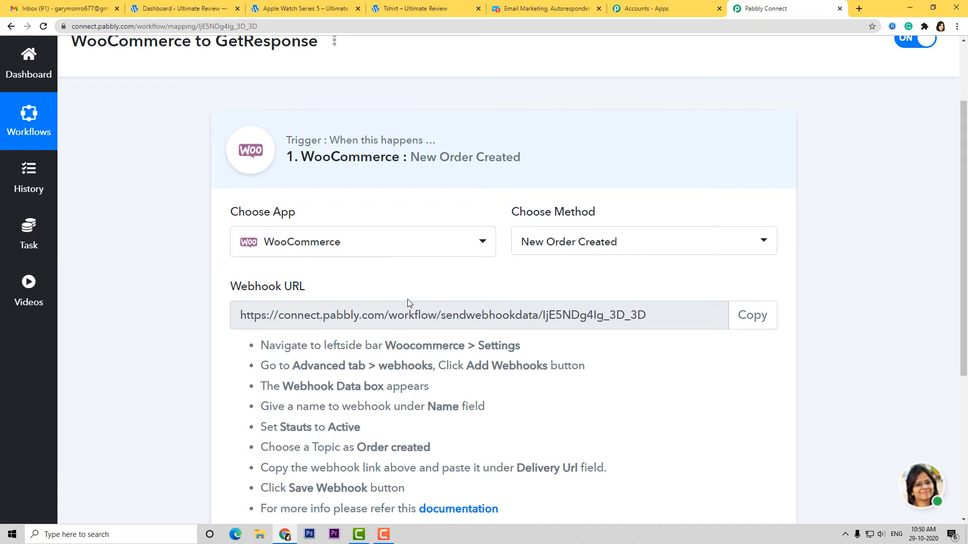
pyautogui.scroll(-2, 383, 308)
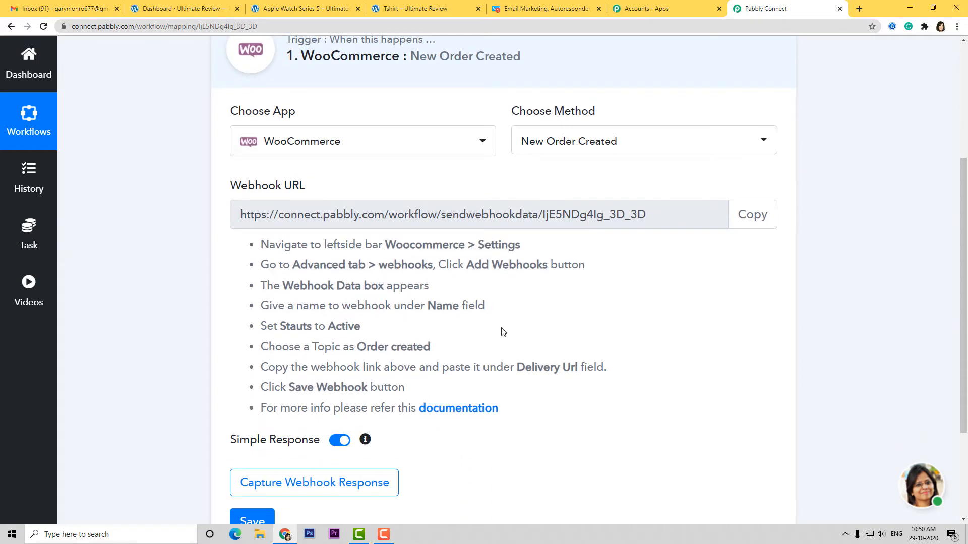
pyautogui.click(748, 221)
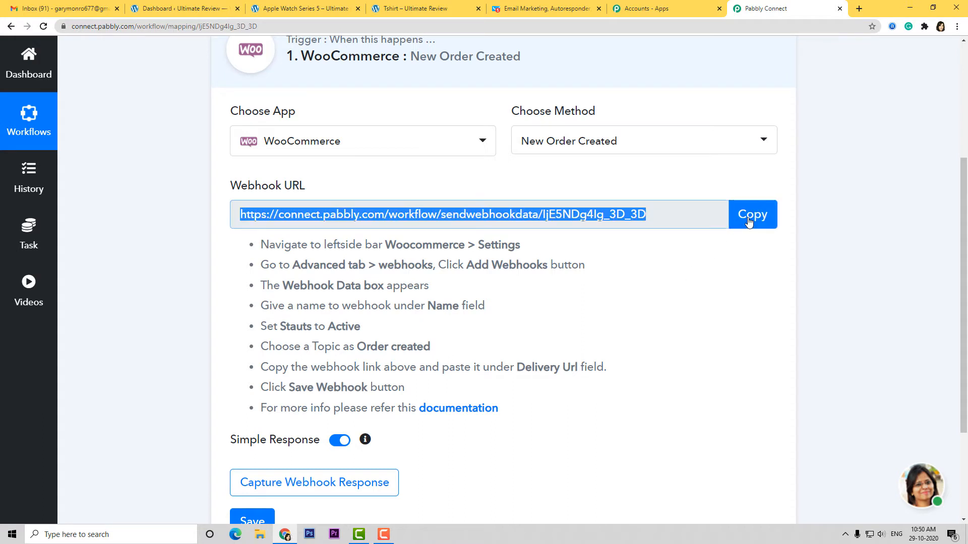
pyautogui.click(169, 9)
# - Start adding a webhook under WooCommerce Settings > Advanced > Webhooks
pyautogui.click(45, 282)
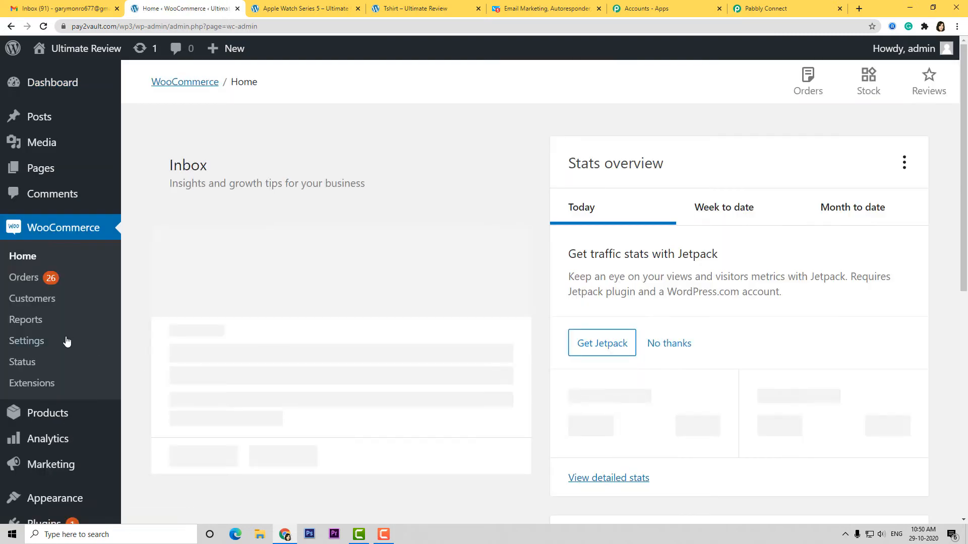
pyautogui.click(16, 341)
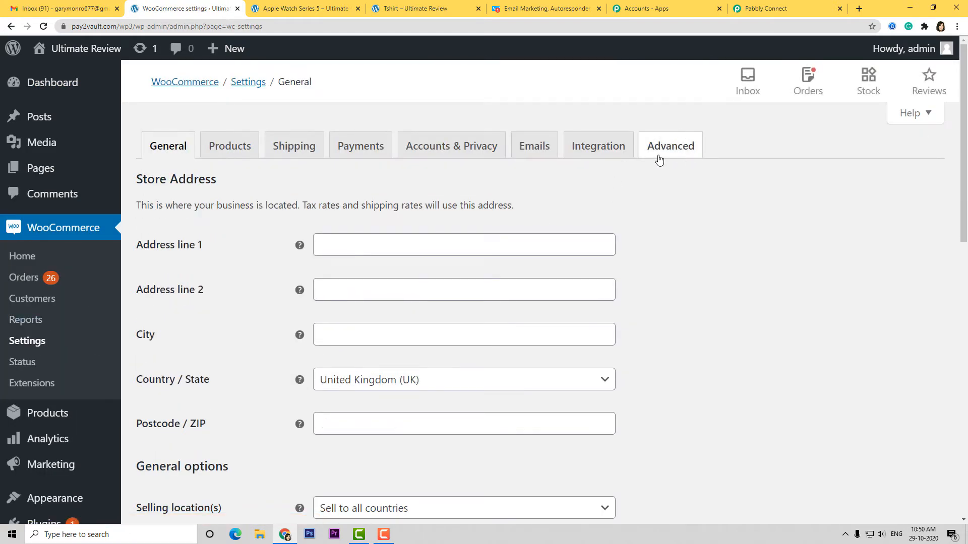
pyautogui.click(684, 146)
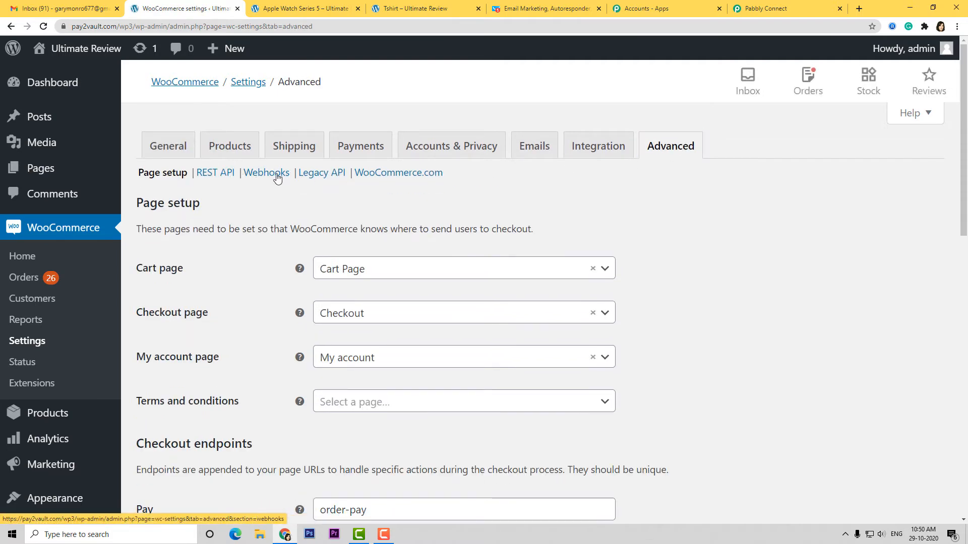
pyautogui.click(265, 177)
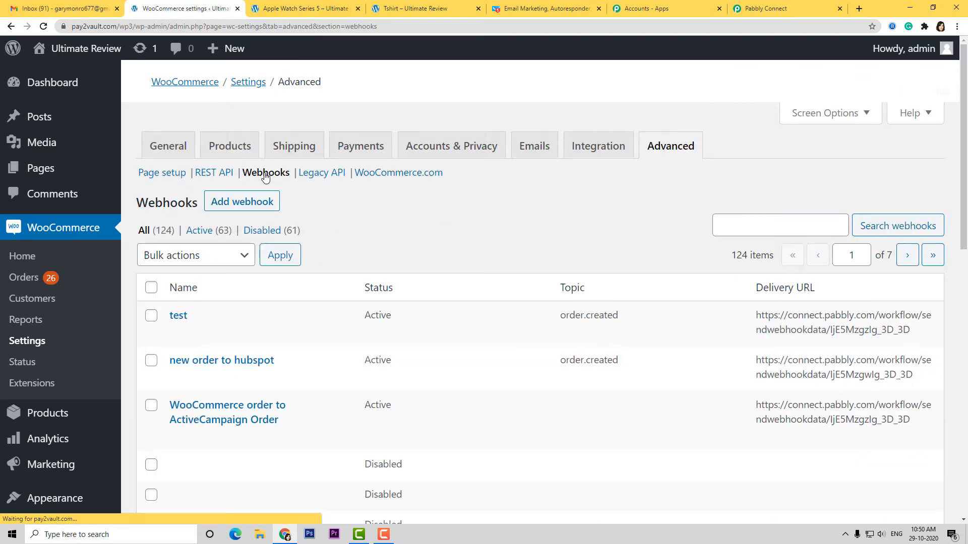
pyautogui.click(277, 202)
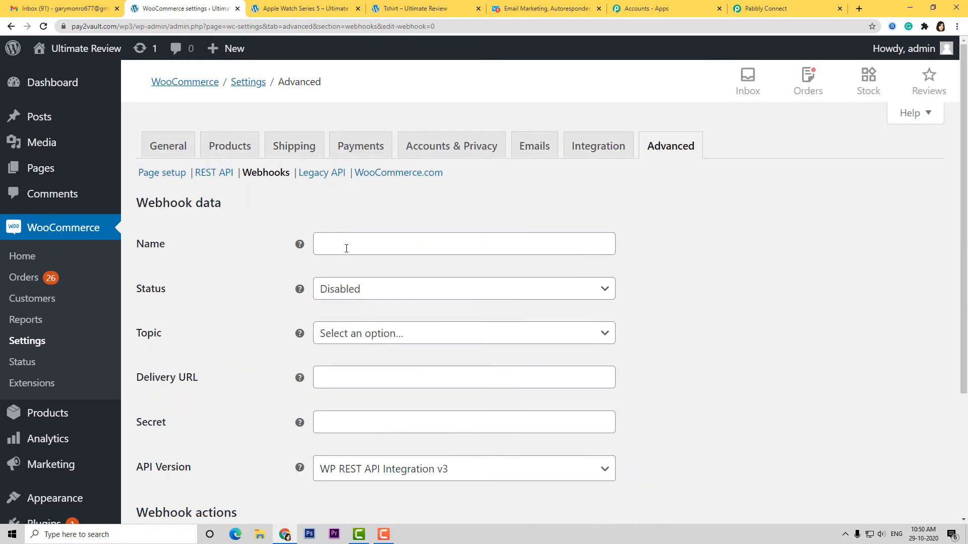
# - Configure webhook 'WooCommerce to GetResponse': Active, topic Order created, Pabbly URL as delivery URL
pyautogui.click(346, 247)
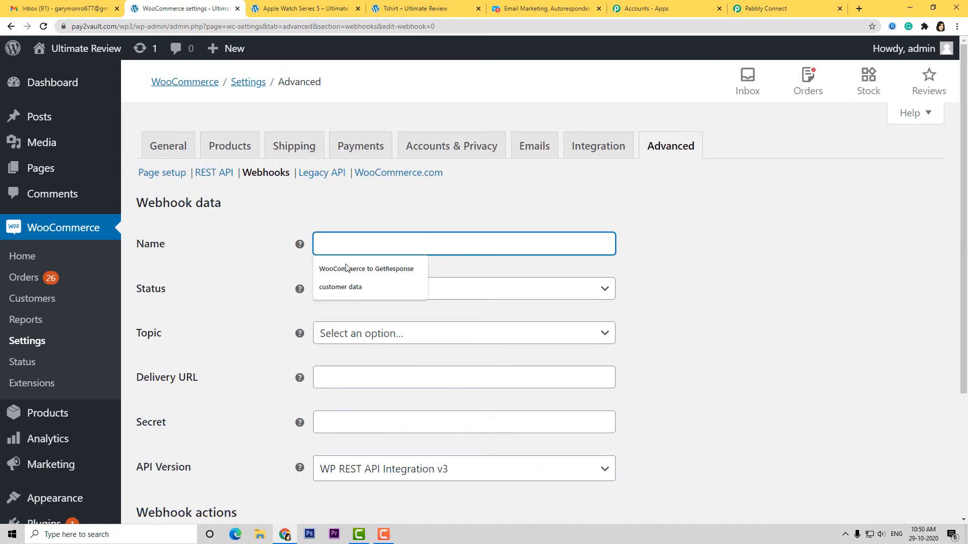
pyautogui.click(346, 268)
pyautogui.click(365, 289)
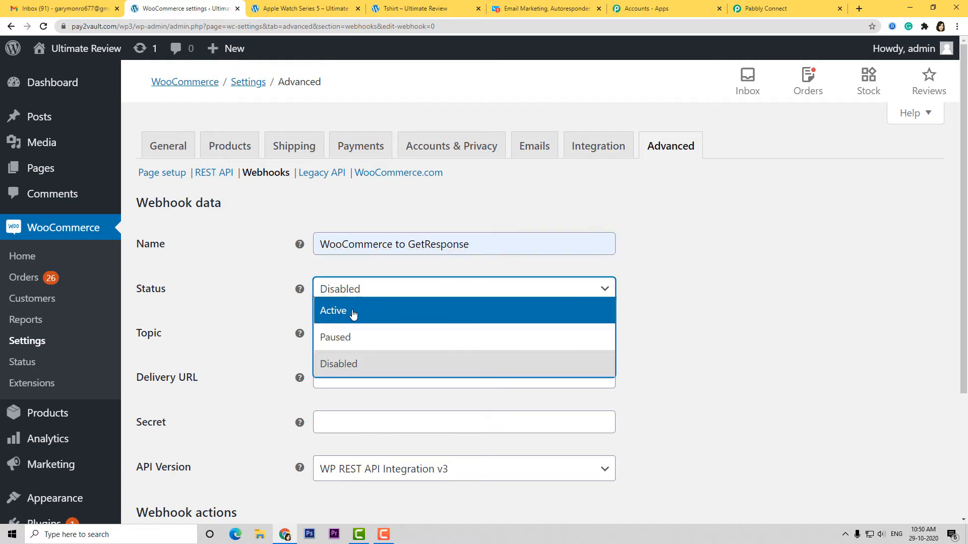
pyautogui.click(354, 312)
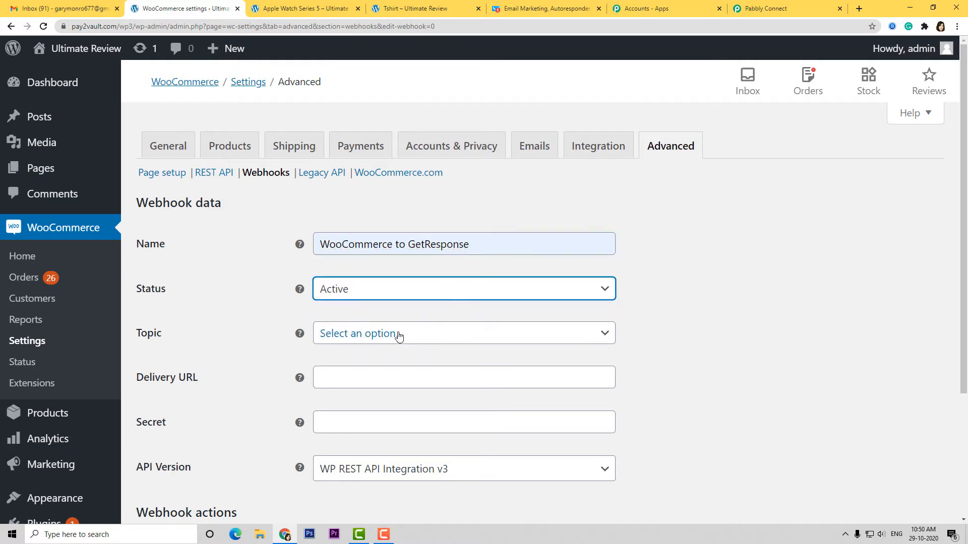
pyautogui.click(399, 336)
pyautogui.write('orde')
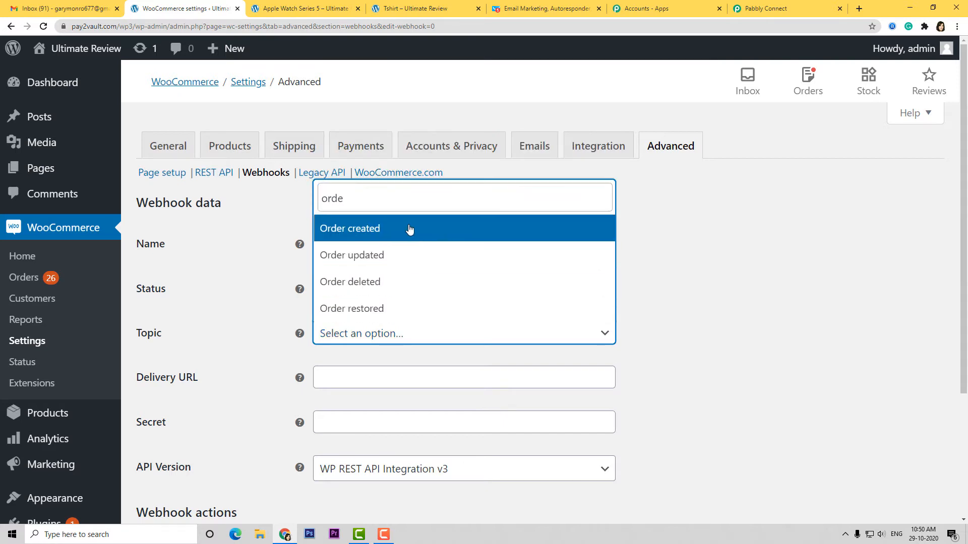
pyautogui.click(407, 228)
pyautogui.click(327, 379)
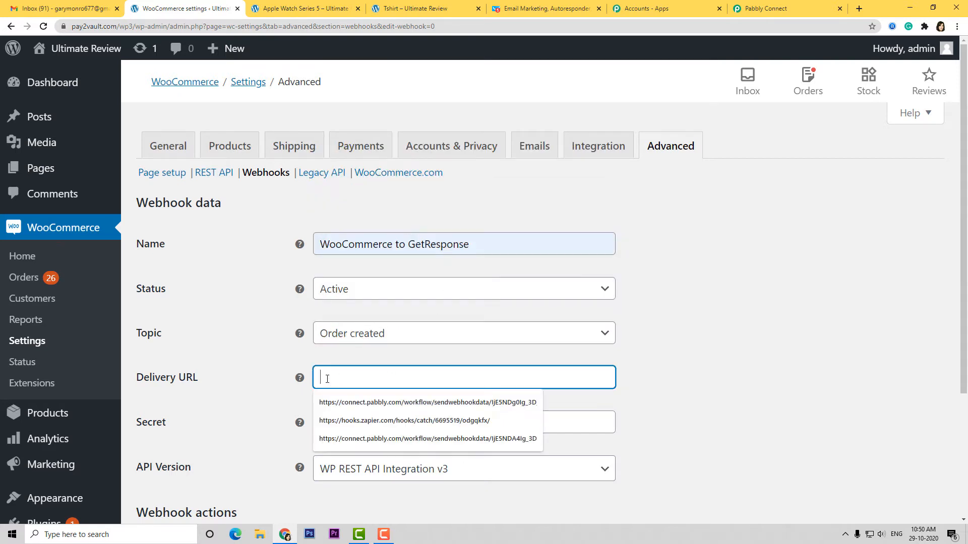
pyautogui.hotkey('ctrl', 'v')
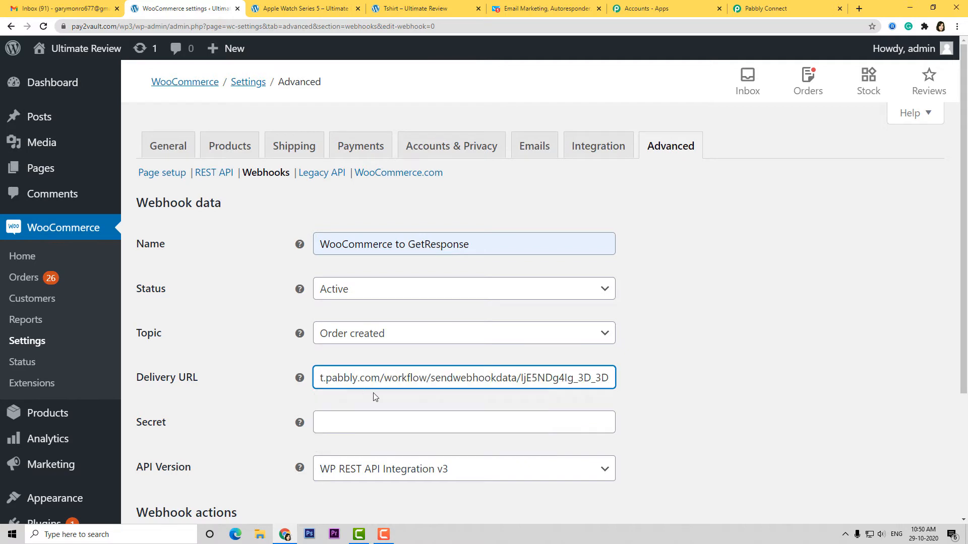
# - Save the webhook and return to the Pabbly Connect workflow
pyautogui.scroll(-3, 378, 401)
pyautogui.click(178, 396)
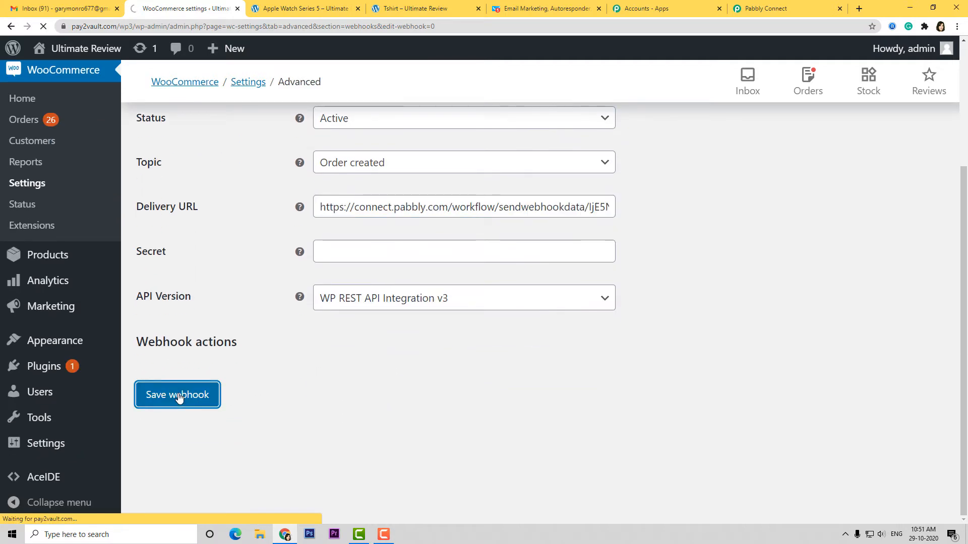
pyautogui.scroll(-5, 198, 385)
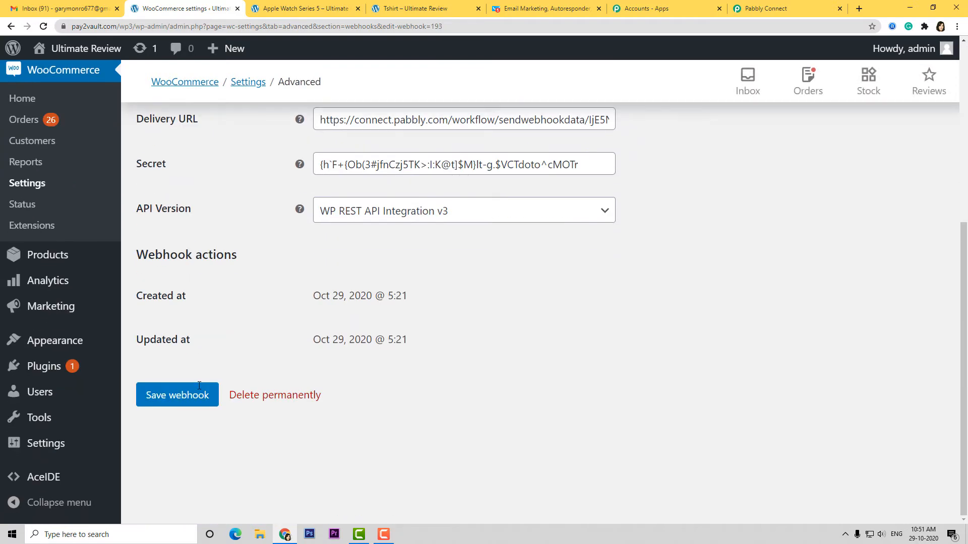
pyautogui.click(178, 396)
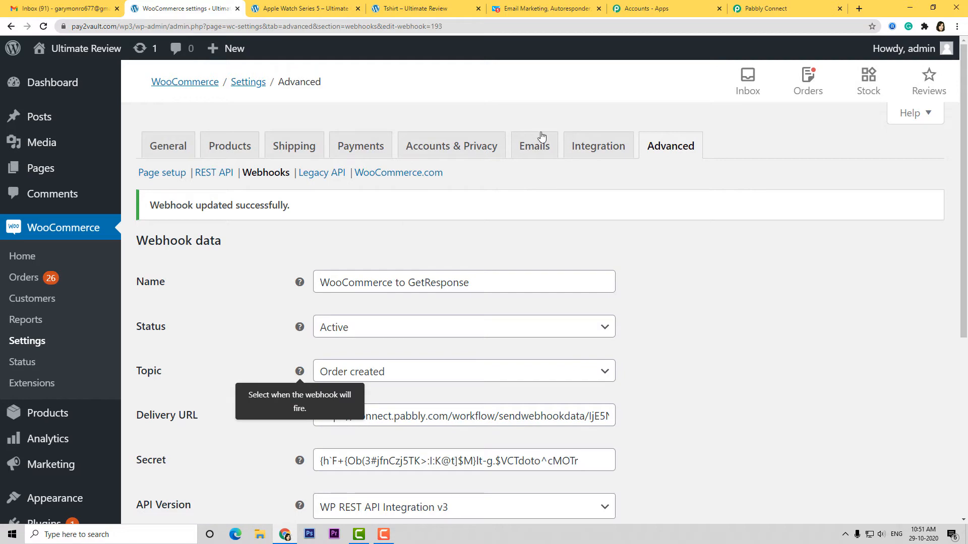
pyautogui.click(766, 9)
pyautogui.scroll(-3, 648, 386)
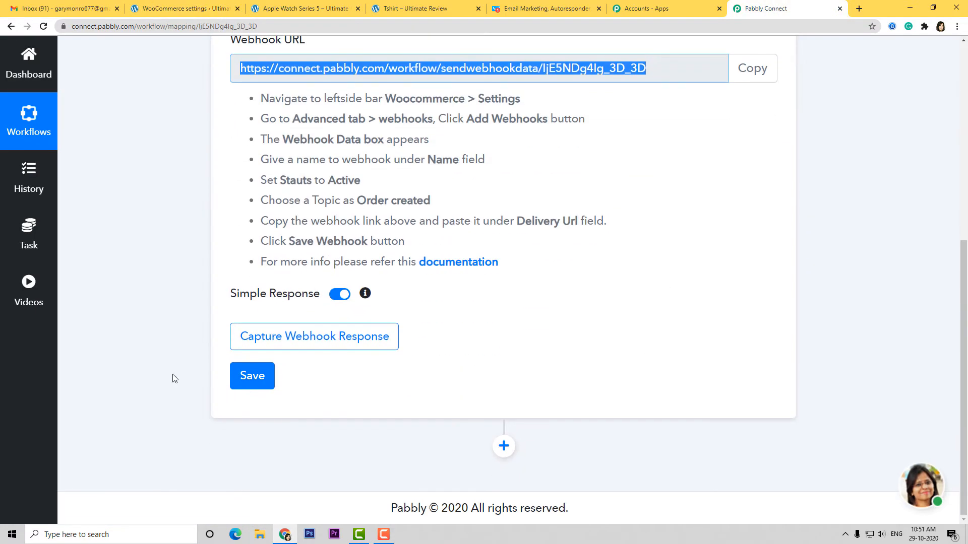
# - Start capturing the webhook response, then go to the Apple Watch Series 5 product page
pyautogui.click(311, 339)
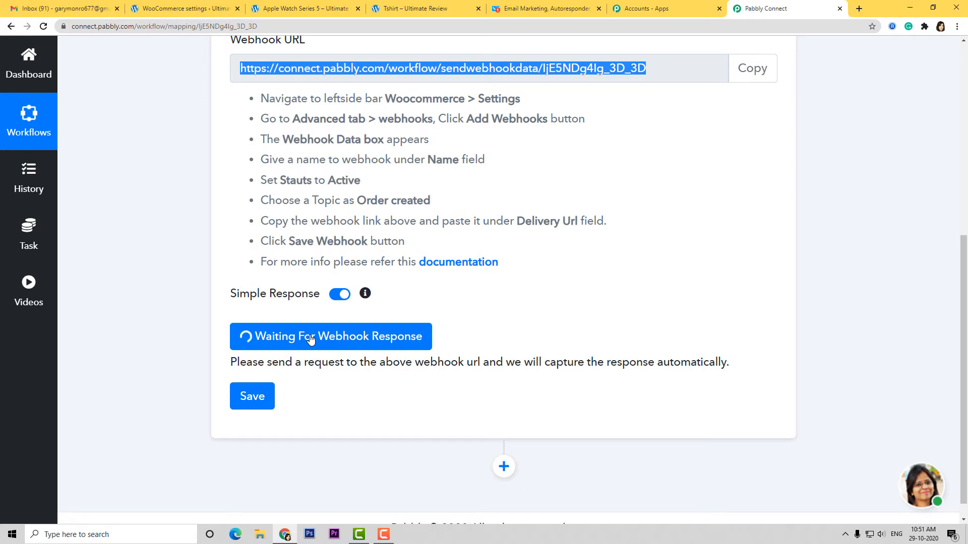
pyautogui.click(288, 10)
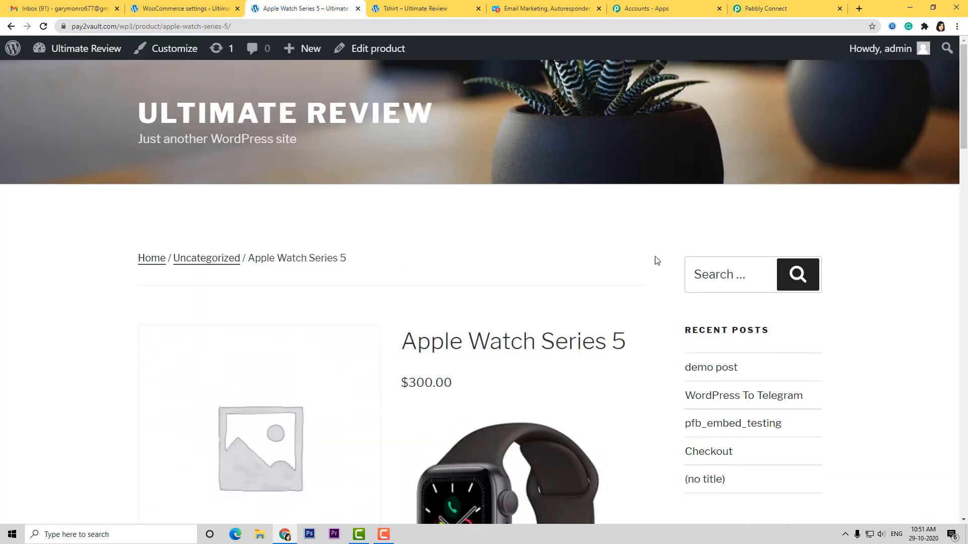
# - Add the $300.00 Apple Watch Series 5 to the cart and proceed to checkout
pyautogui.scroll(-2, 497, 278)
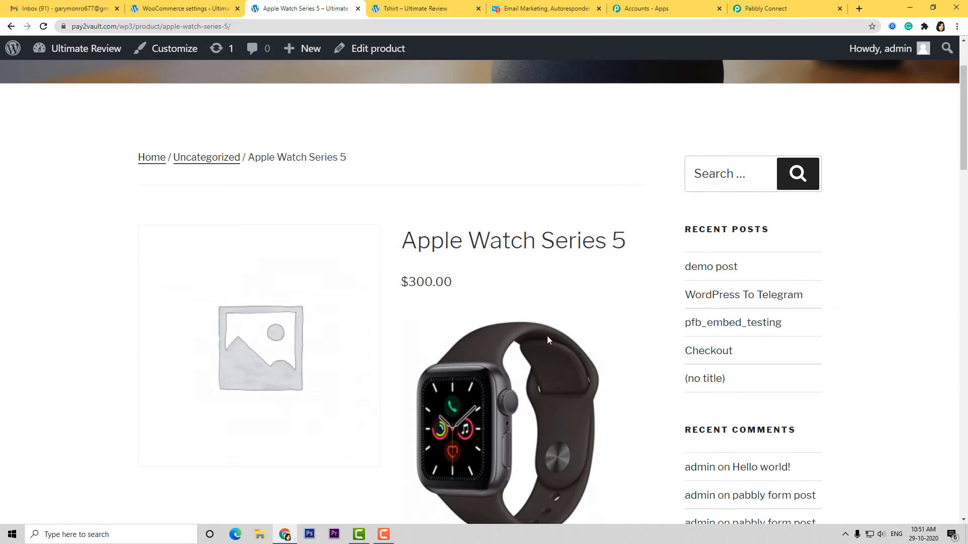
pyautogui.scroll(-4, 547, 339)
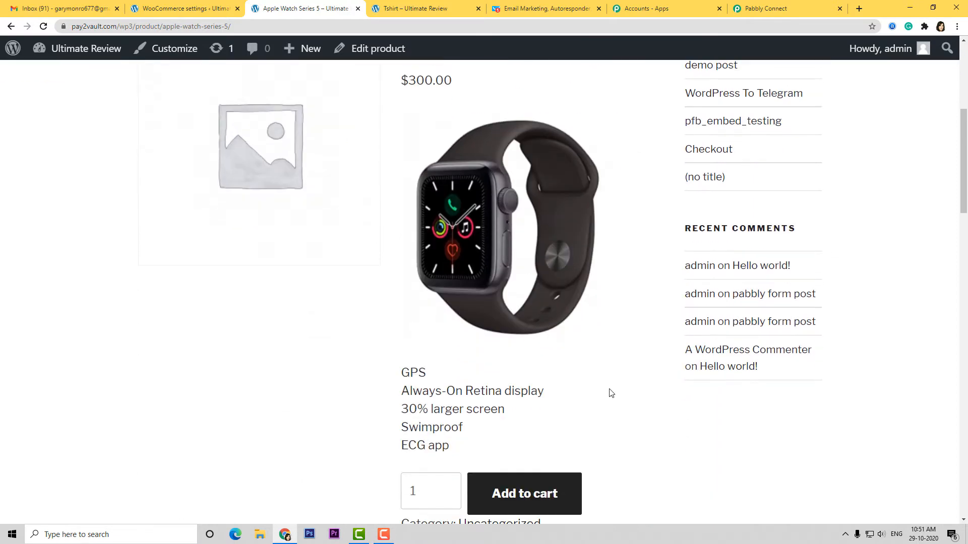
pyautogui.scroll(-2, 611, 393)
pyautogui.click(522, 400)
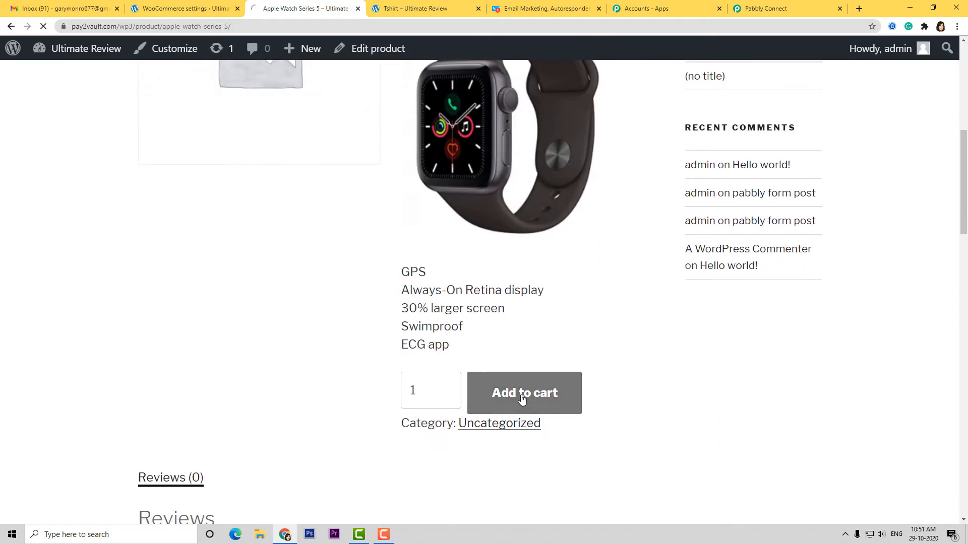
pyautogui.scroll(-5, 580, 328)
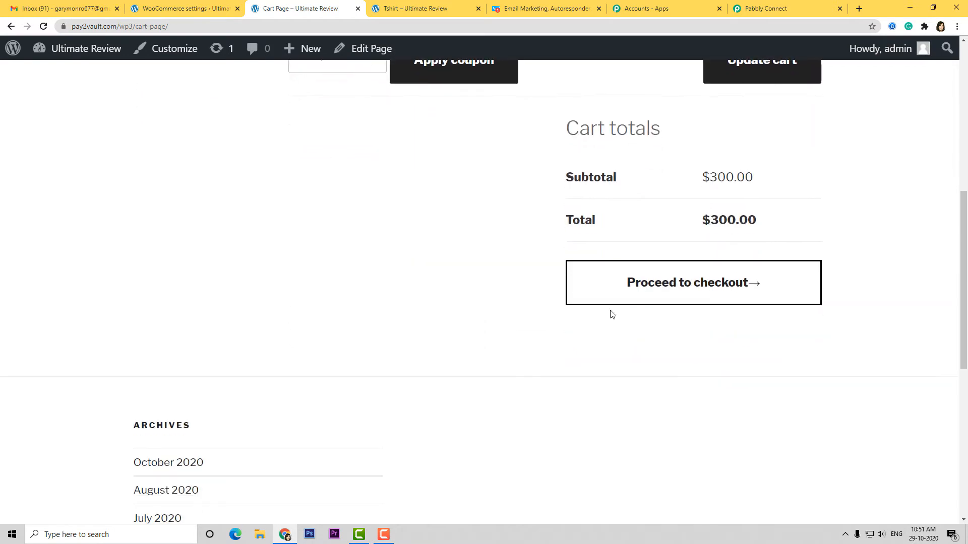
pyautogui.click(674, 288)
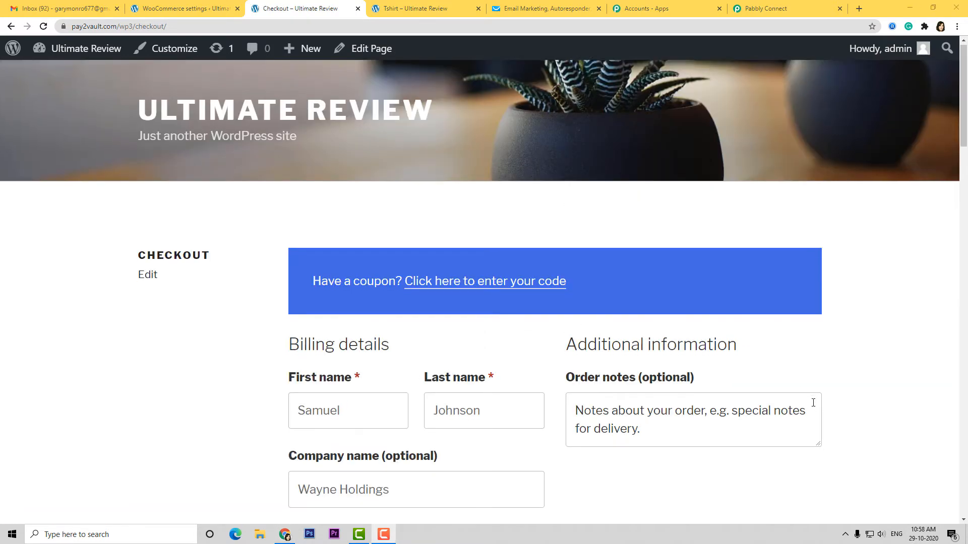
# - Replace the billing e-mail address and place the cash-on-delivery test order
pyautogui.scroll(-2, 242, 279)
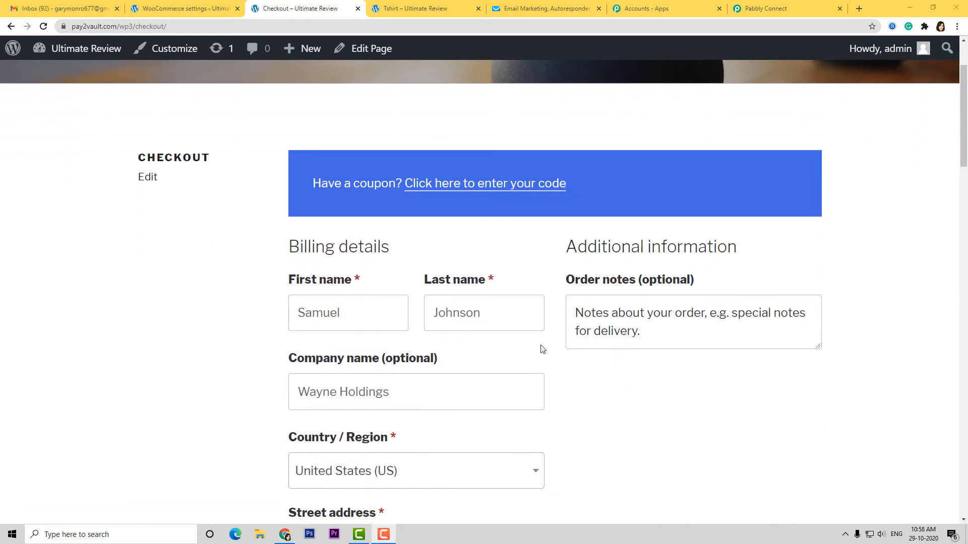
pyautogui.scroll(-10, 549, 384)
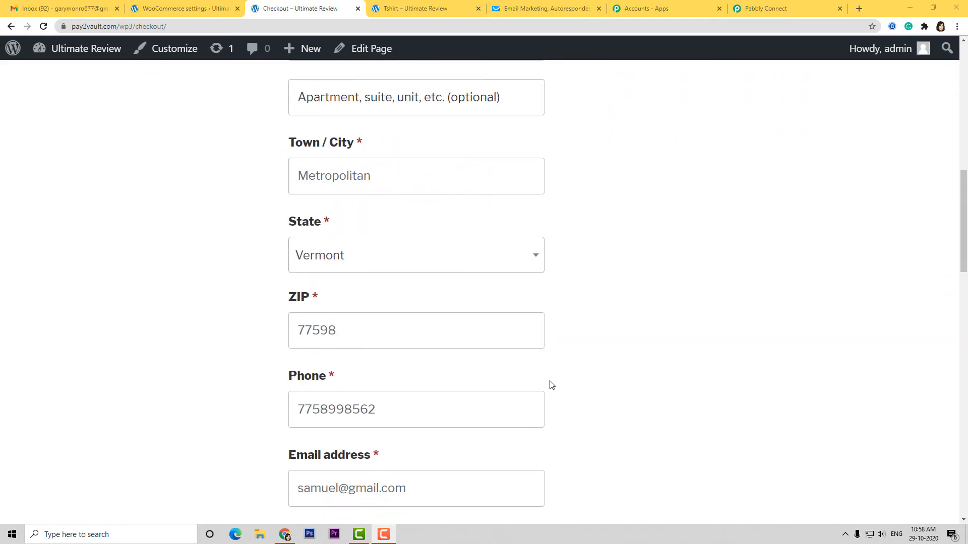
pyautogui.scroll(-4, 504, 353)
pyautogui.moveTo(428, 289); pyautogui.dragTo(236, 305)
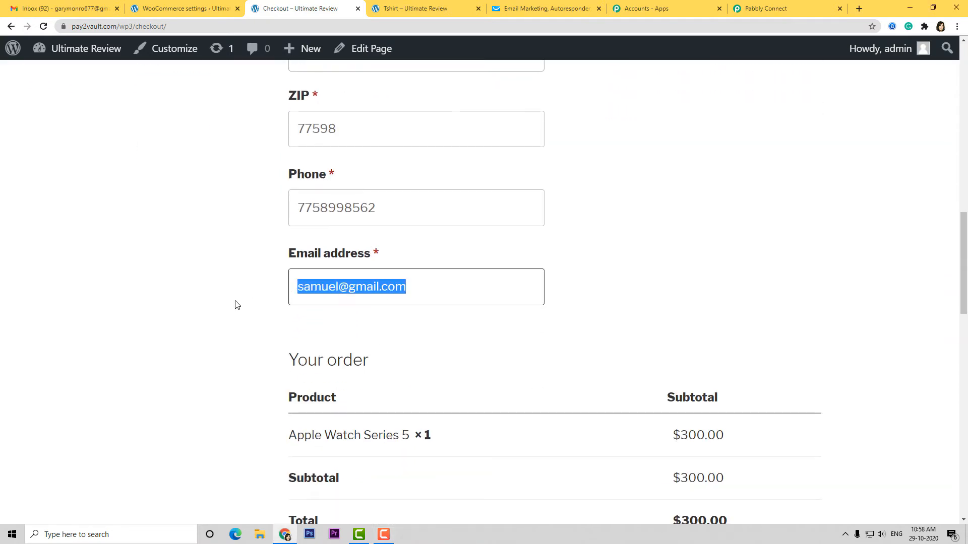
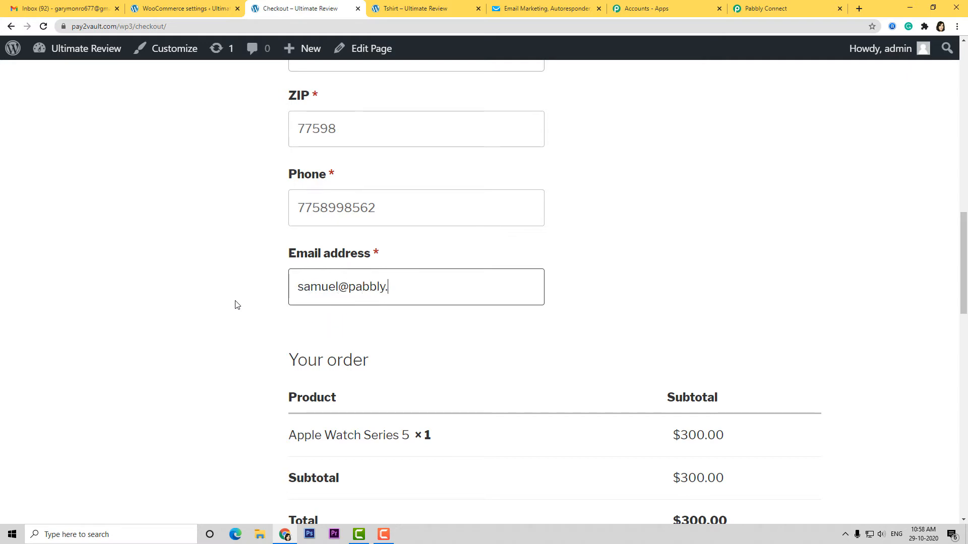
pyautogui.scroll(-9, 402, 318)
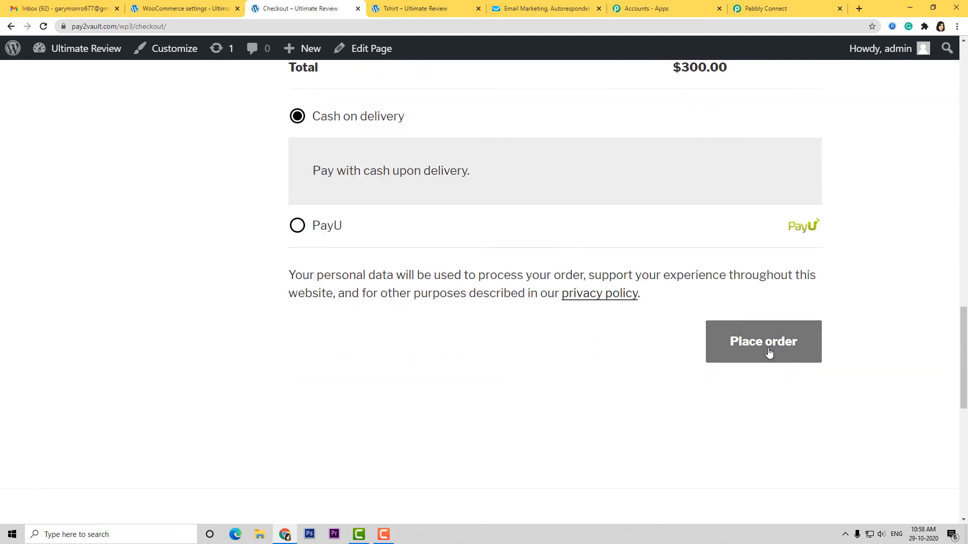
pyautogui.click(769, 352)
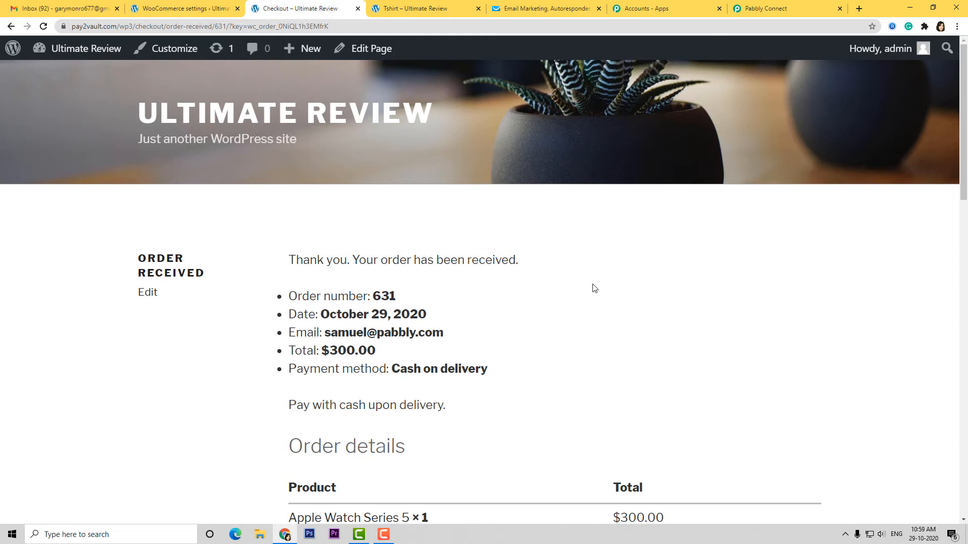
# - Review order 631's captured webhook fields, including billing e-mail and phone, and save the trigger
pyautogui.click(787, 11)
pyautogui.scroll(-3, 512, 369)
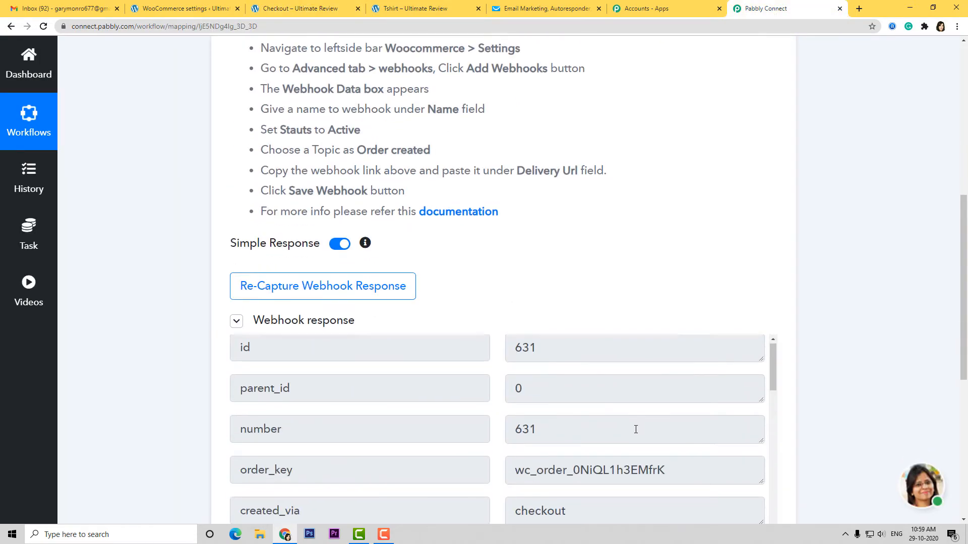
pyautogui.scroll(-10, 636, 429)
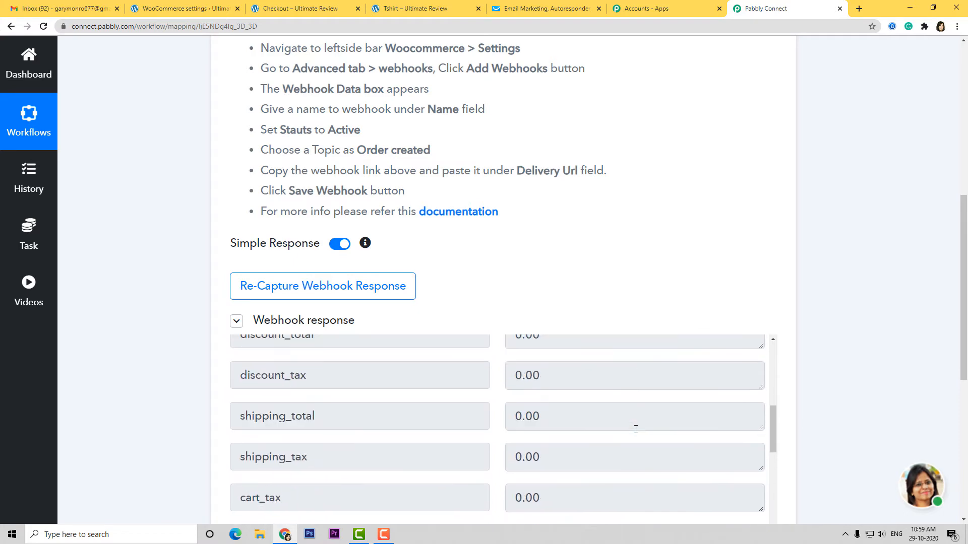
pyautogui.scroll(-10, 635, 430)
pyautogui.scroll(-5, 634, 428)
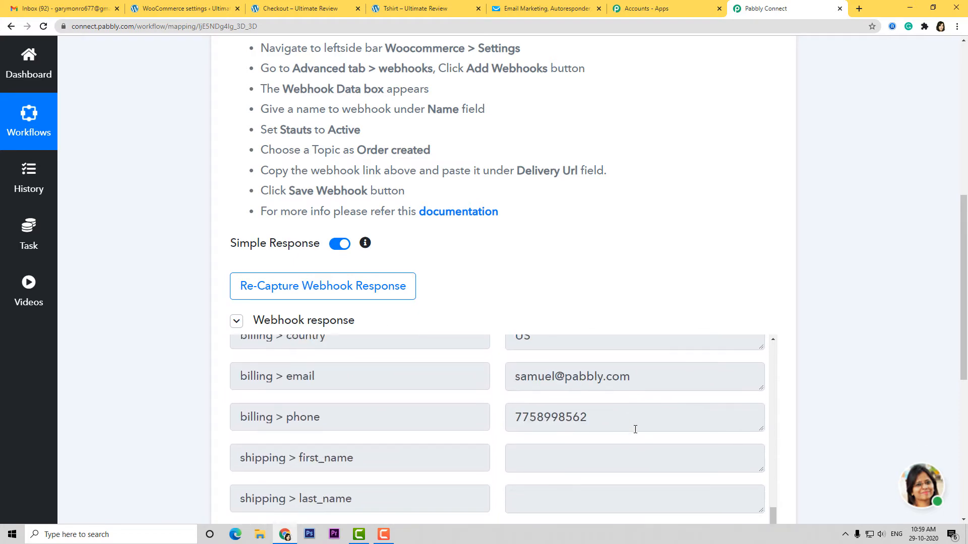
pyautogui.scroll(-5, 827, 404)
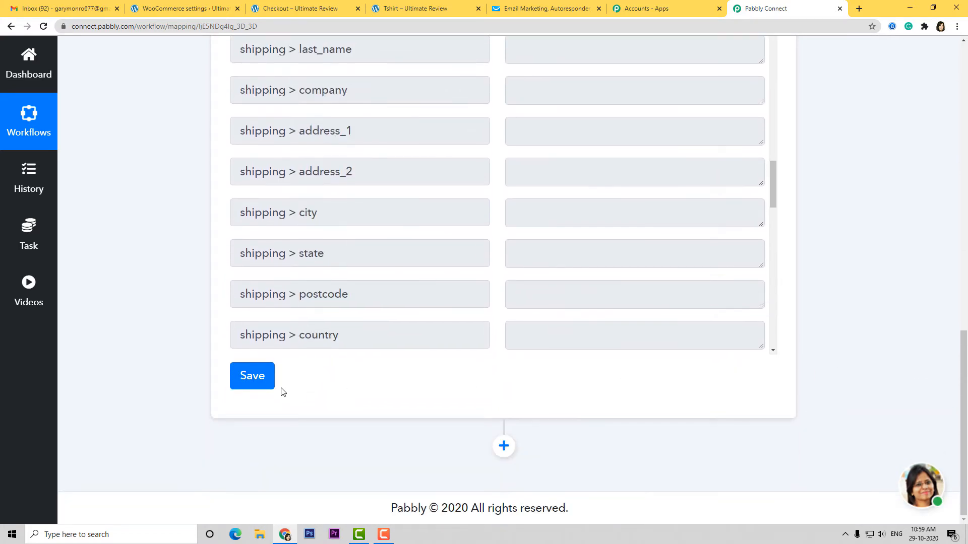
pyautogui.click(264, 378)
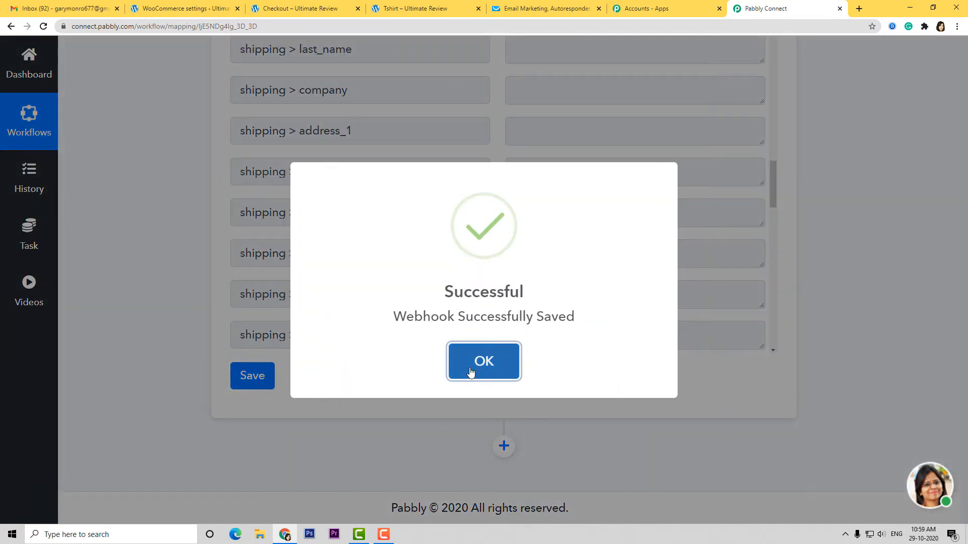
pyautogui.click(470, 373)
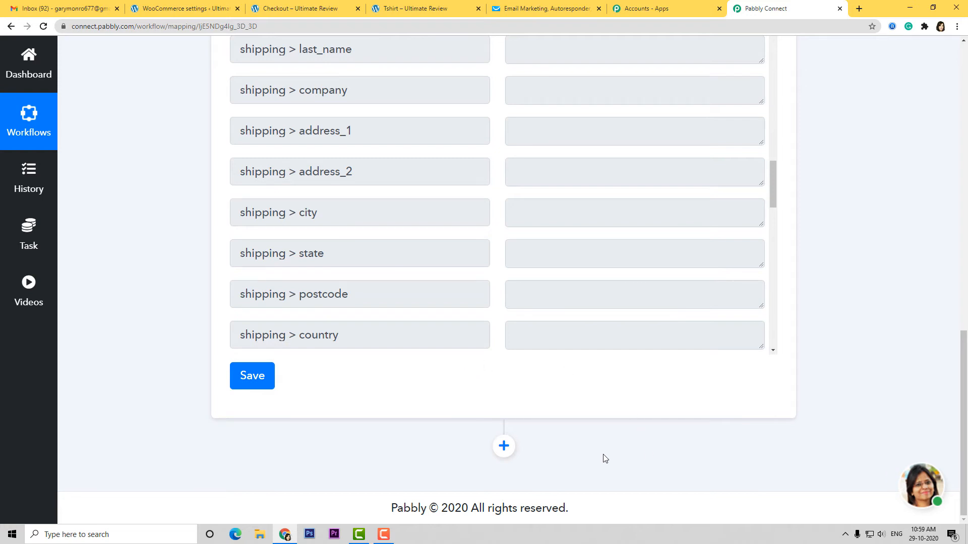
# - Add a GetResponse action step using the Create a New Contact method
pyautogui.click(503, 446)
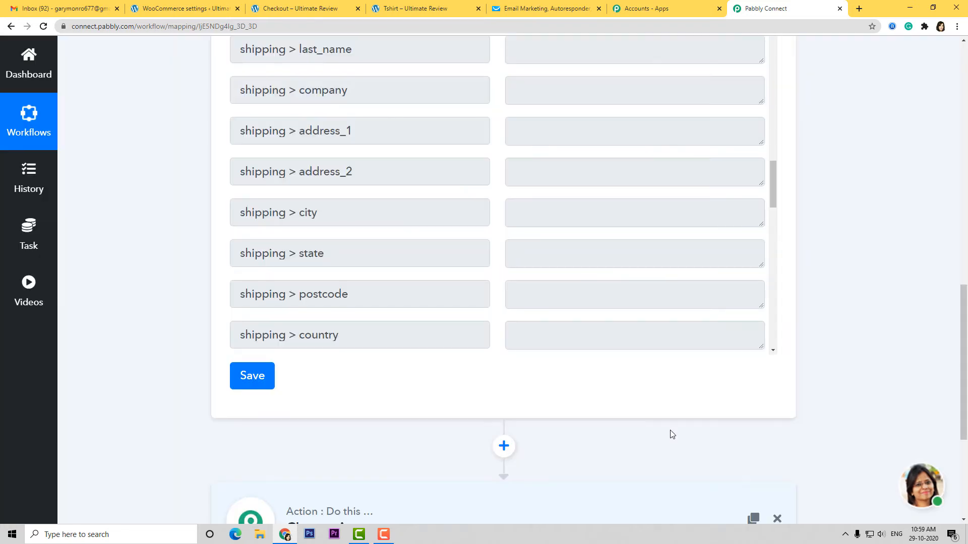
pyautogui.click(425, 382)
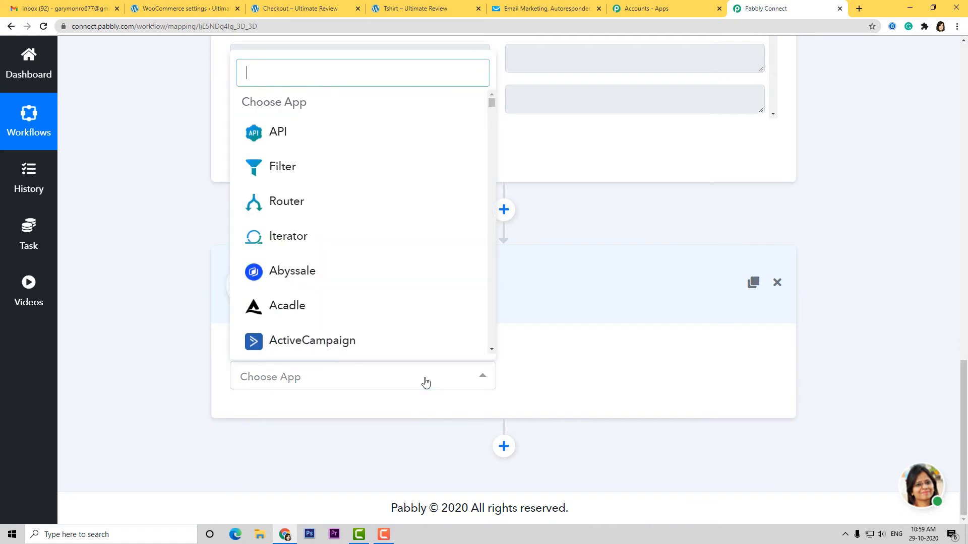
pyautogui.write('getr')
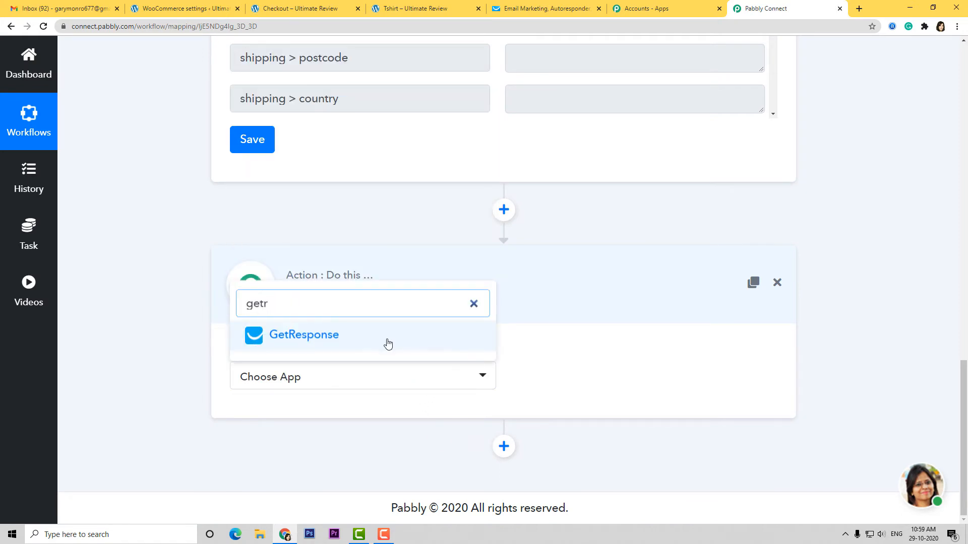
pyautogui.click(386, 339)
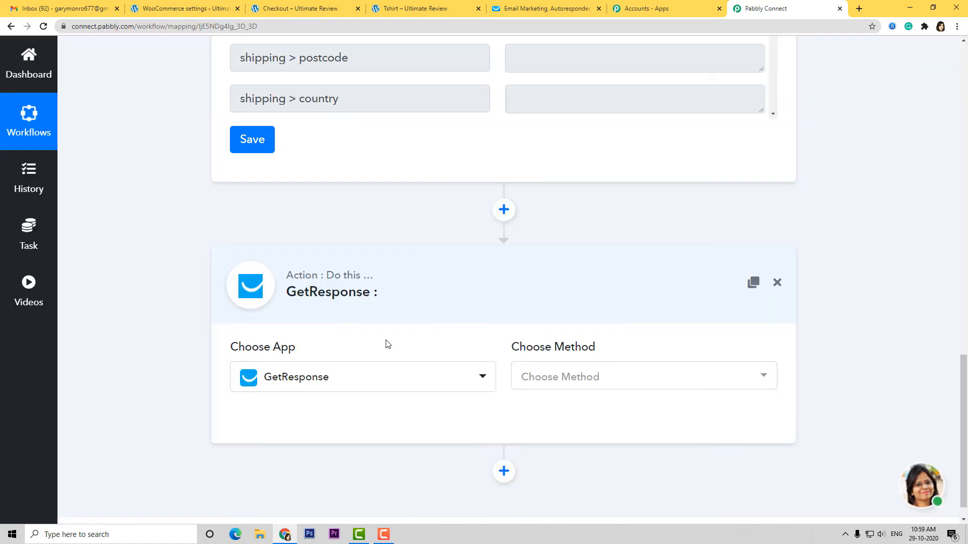
pyautogui.click(618, 378)
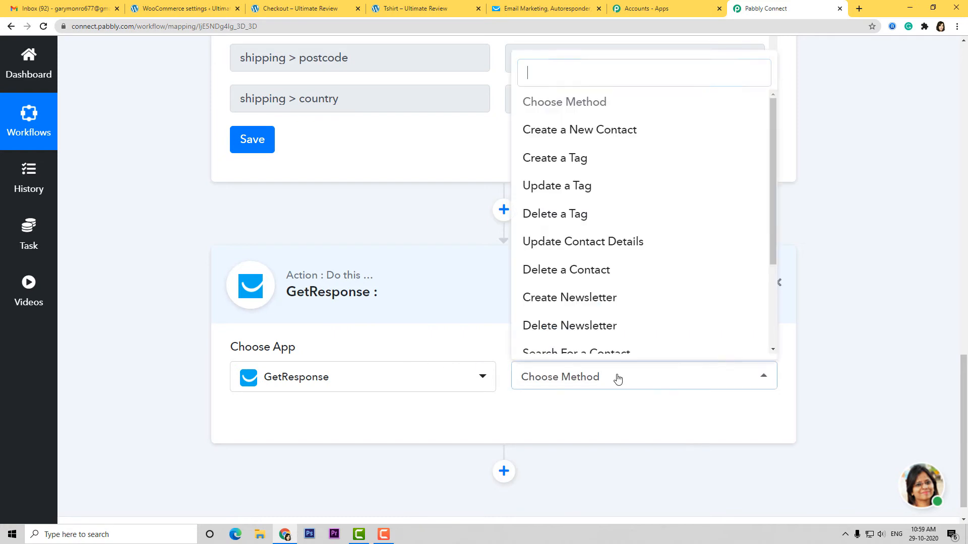
pyautogui.write('crea')
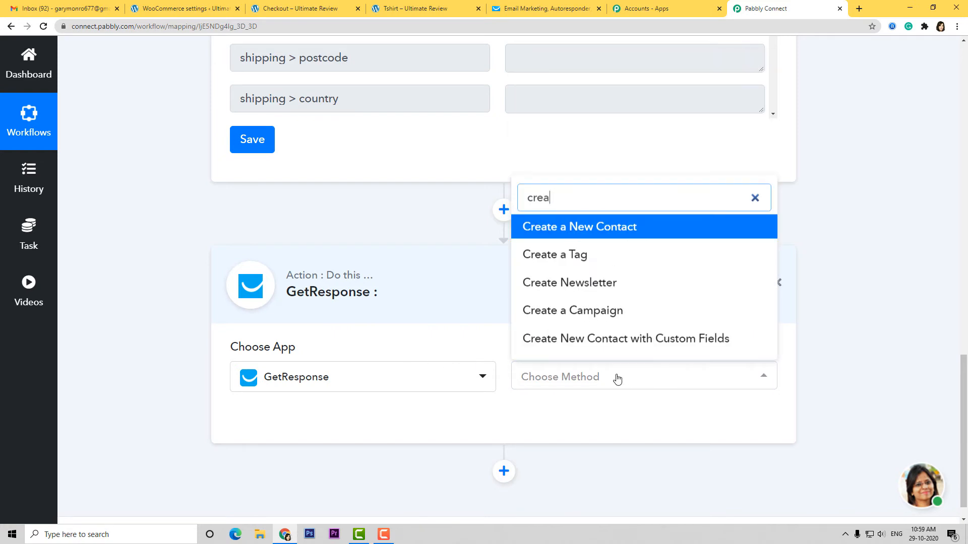
pyautogui.click(631, 228)
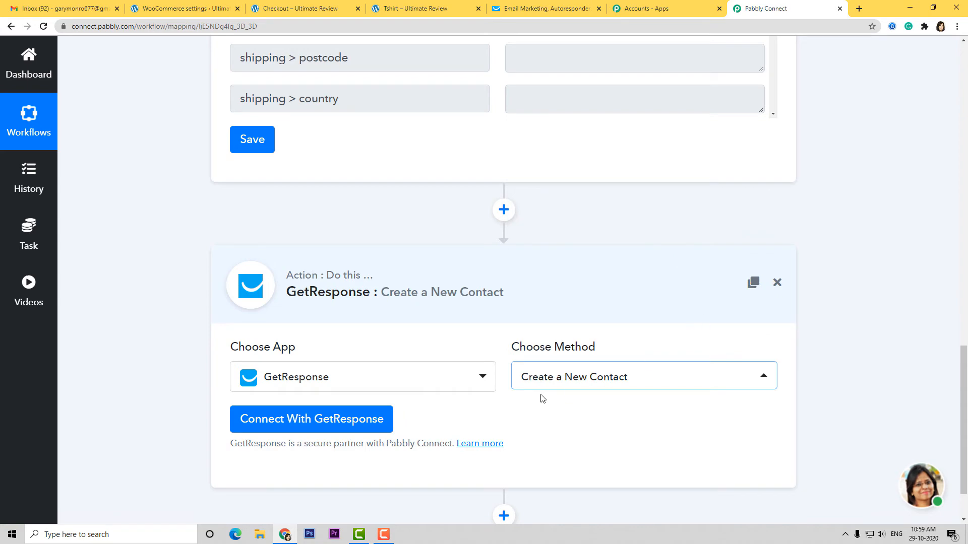
# - Start a new GetResponse connection and paste the 'api-key ' prefix into the API Key field
pyautogui.click(322, 419)
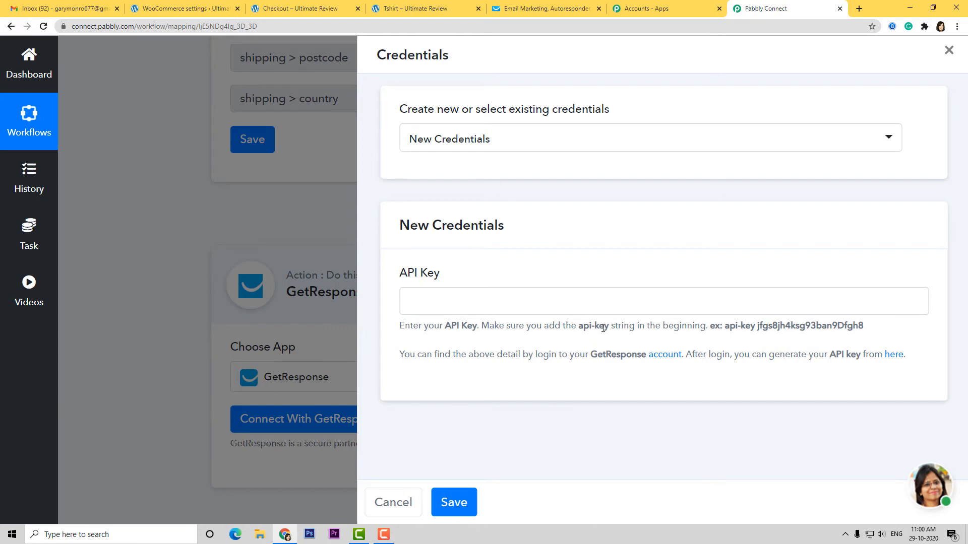
pyautogui.moveTo(609, 328); pyautogui.dragTo(583, 329)
pyautogui.click(462, 305)
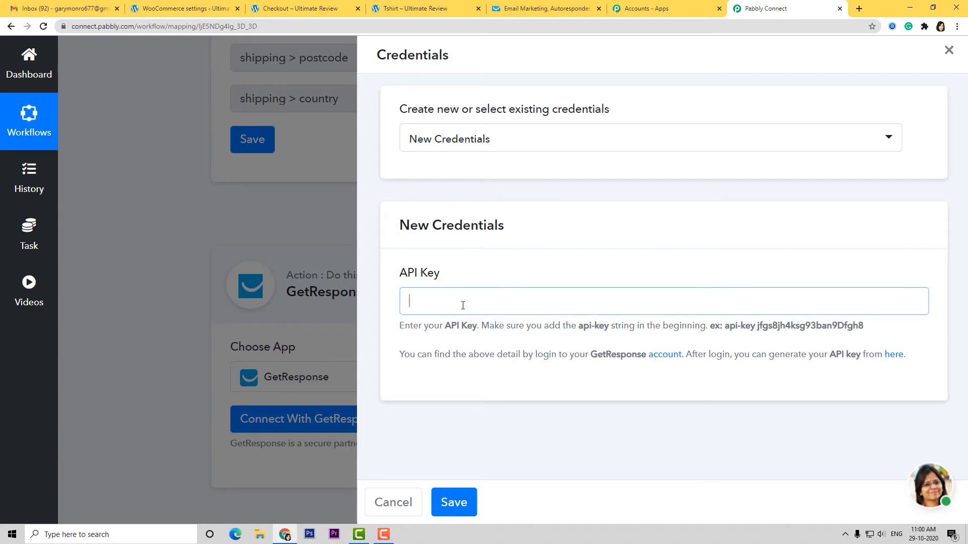
pyautogui.hotkey('ctrl', 'v')
# - In GetResponse's Integrations and API page, generate an API key named 'WooCommerce to GetResponse' and copy it
pyautogui.click(547, 9)
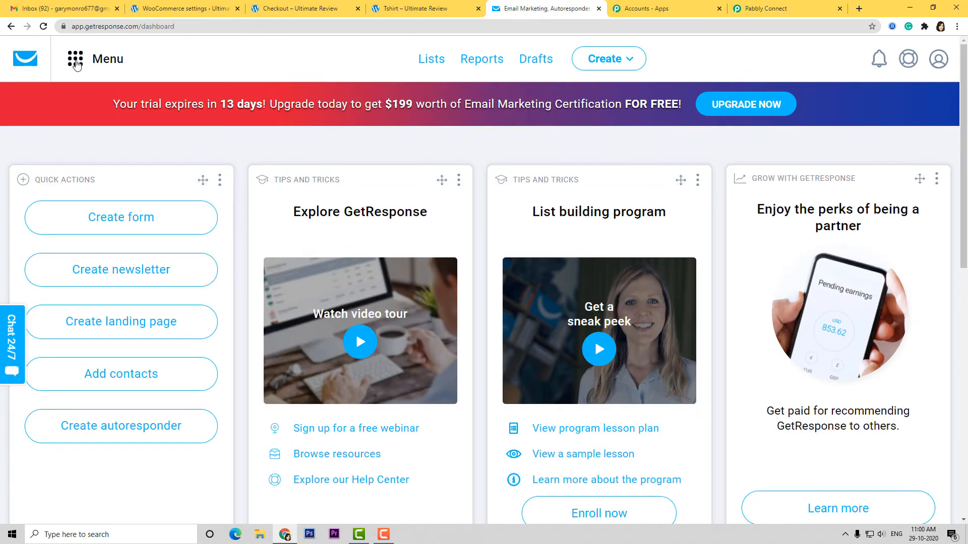
pyautogui.click(77, 62)
pyautogui.click(108, 329)
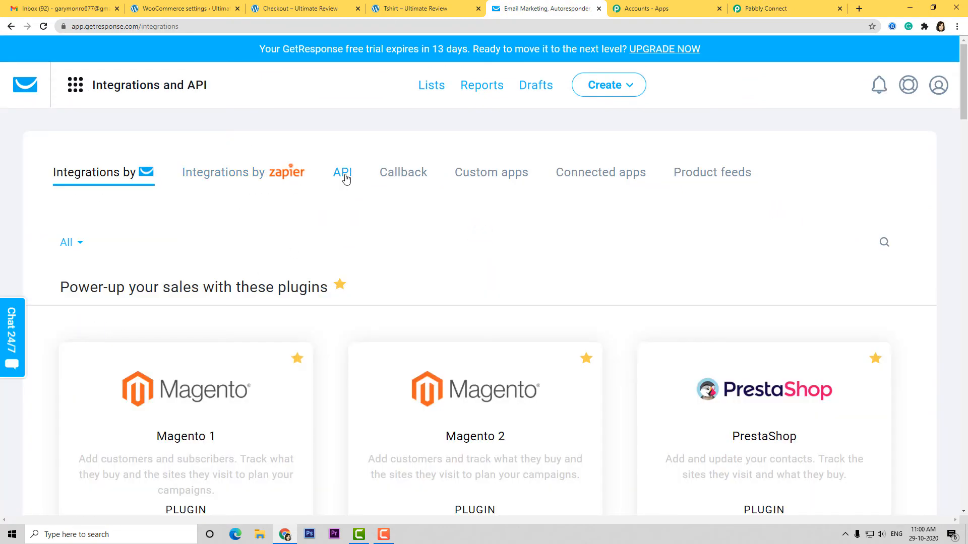
pyautogui.click(343, 175)
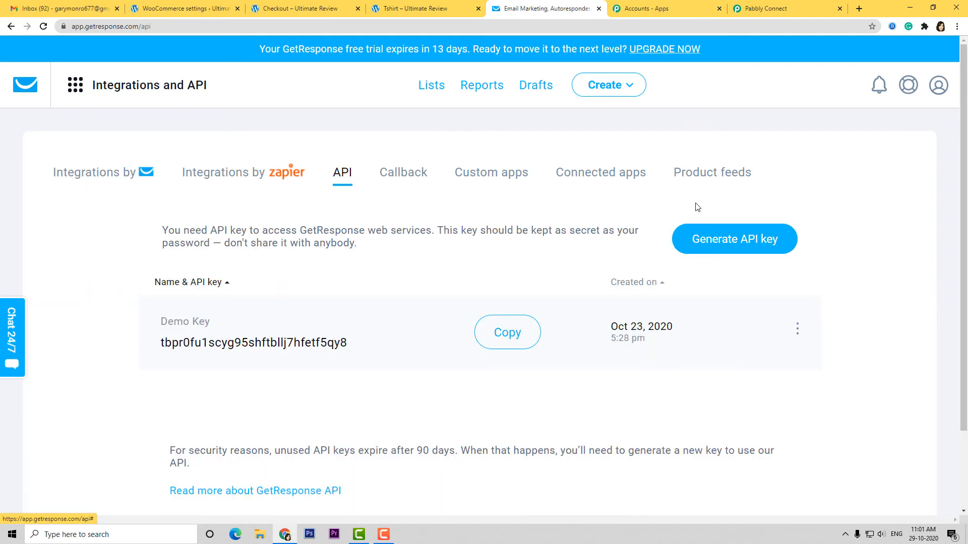
pyautogui.click(711, 241)
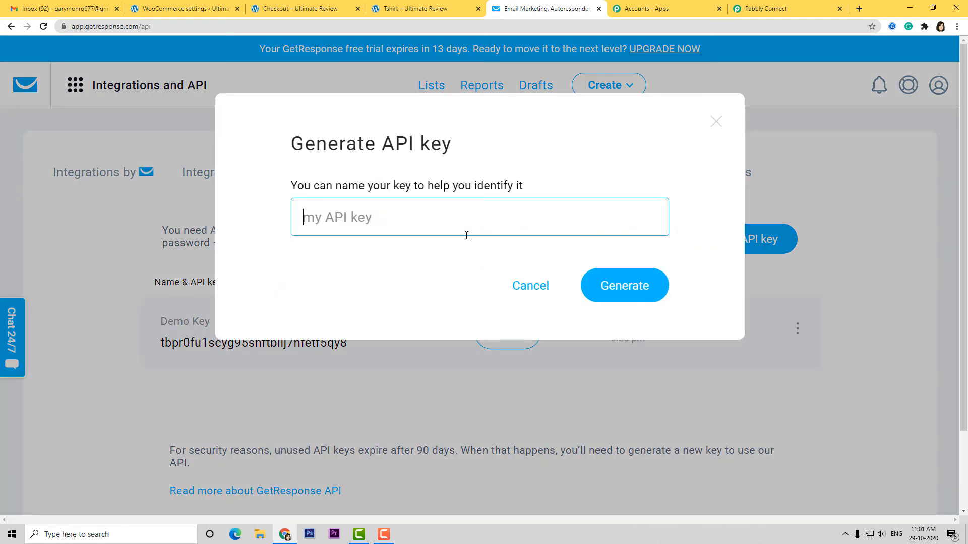
pyautogui.write('WooComm')
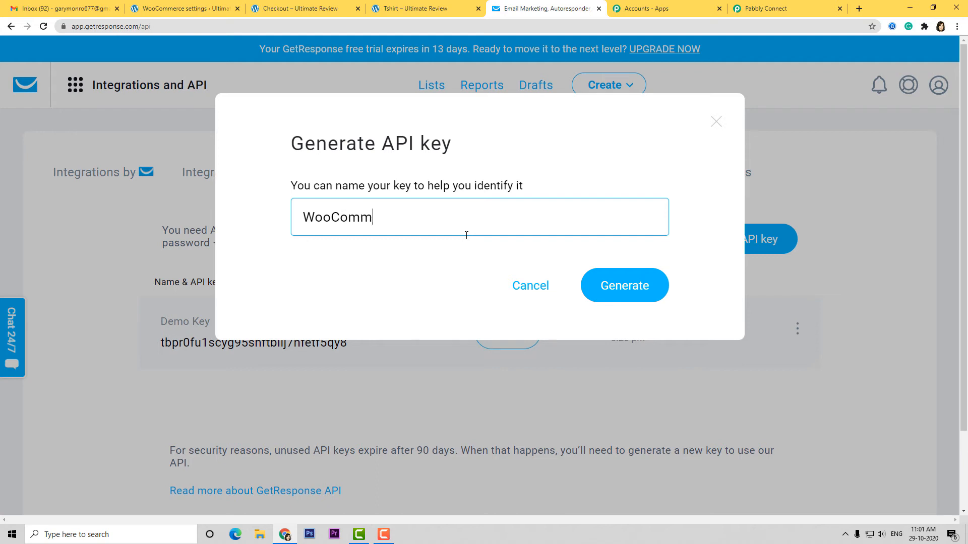
pyautogui.write('erce to G')
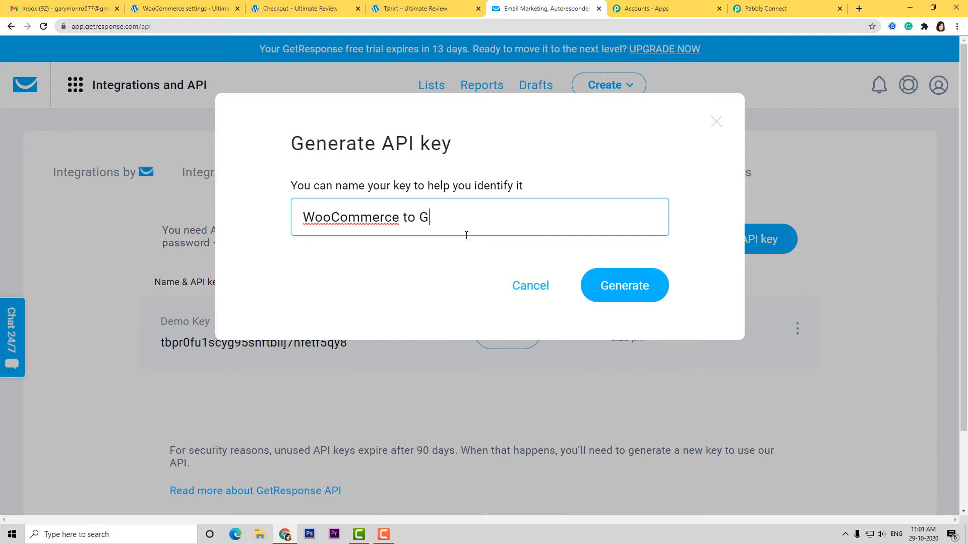
pyautogui.write('etResponse')
pyautogui.click(613, 284)
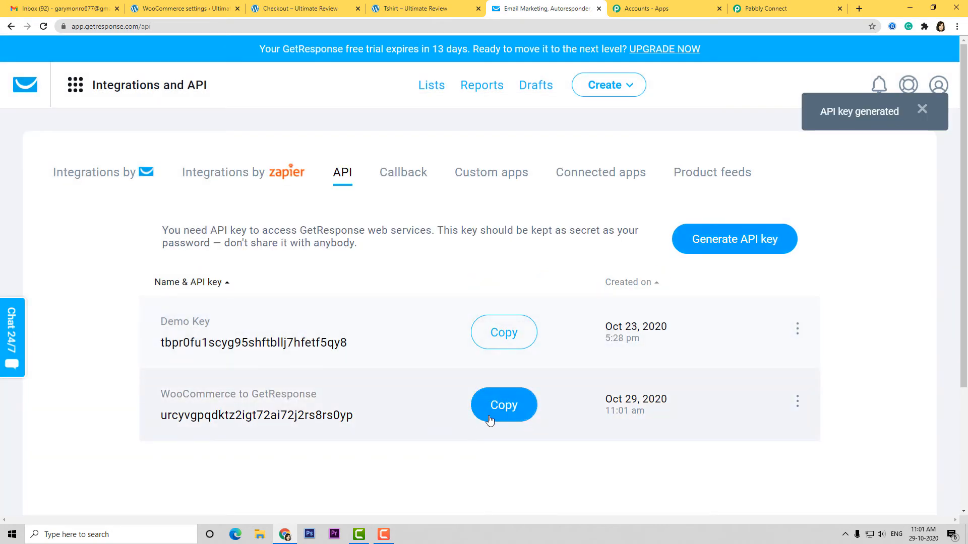
pyautogui.click(514, 409)
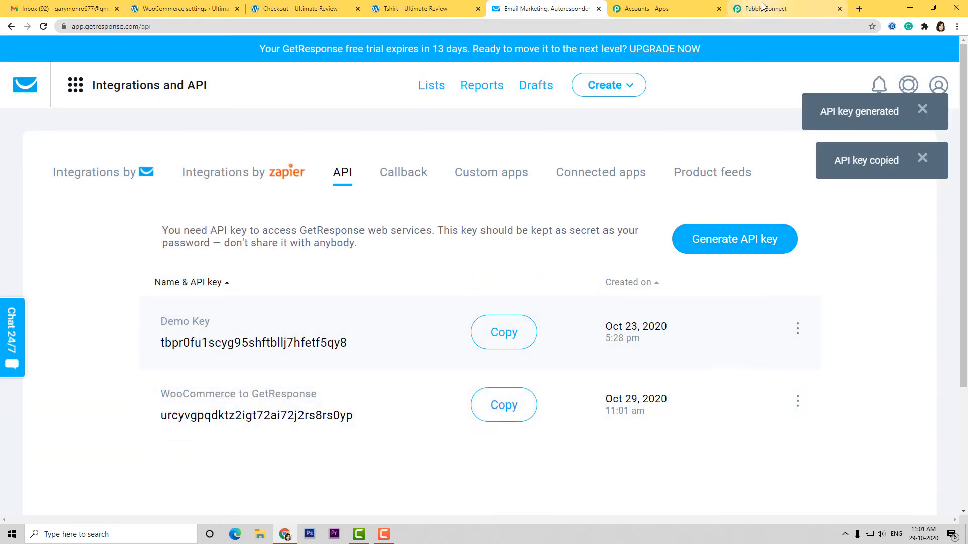
pyautogui.click(765, 8)
# - Paste the new GetResponse API key after the prefix and save the connection
pyautogui.hotkey('ctrl', 'v')
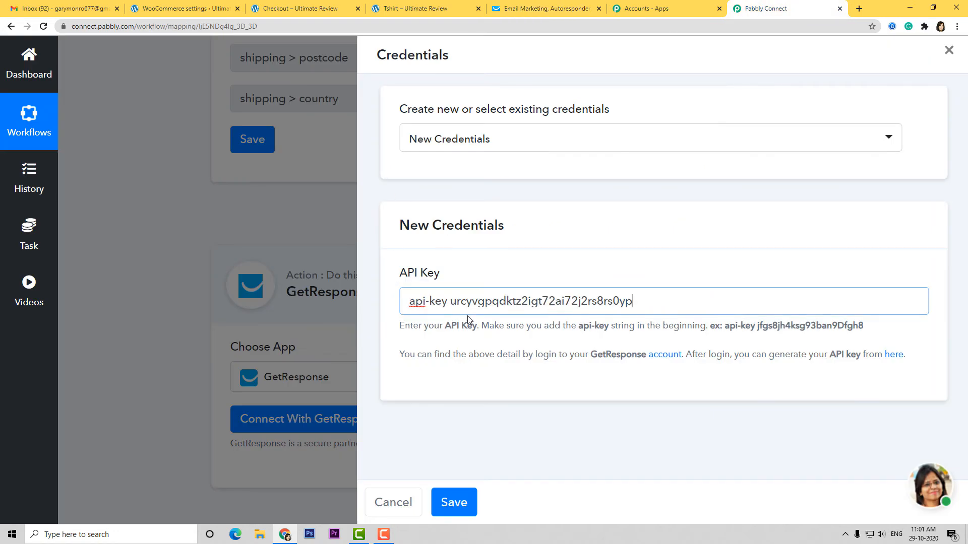
pyautogui.moveTo(409, 304); pyautogui.dragTo(450, 304)
pyautogui.click(681, 300)
pyautogui.click(449, 492)
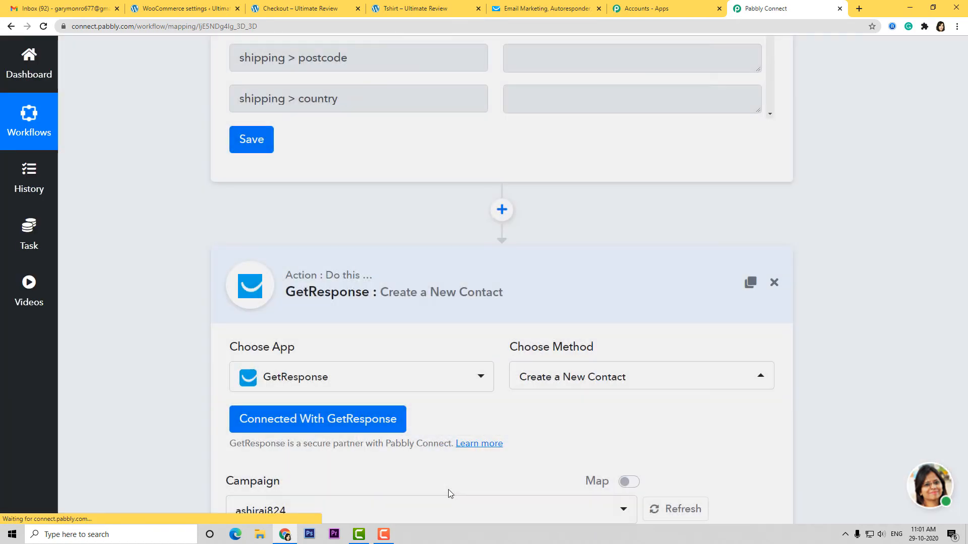
pyautogui.scroll(-6, 483, 411)
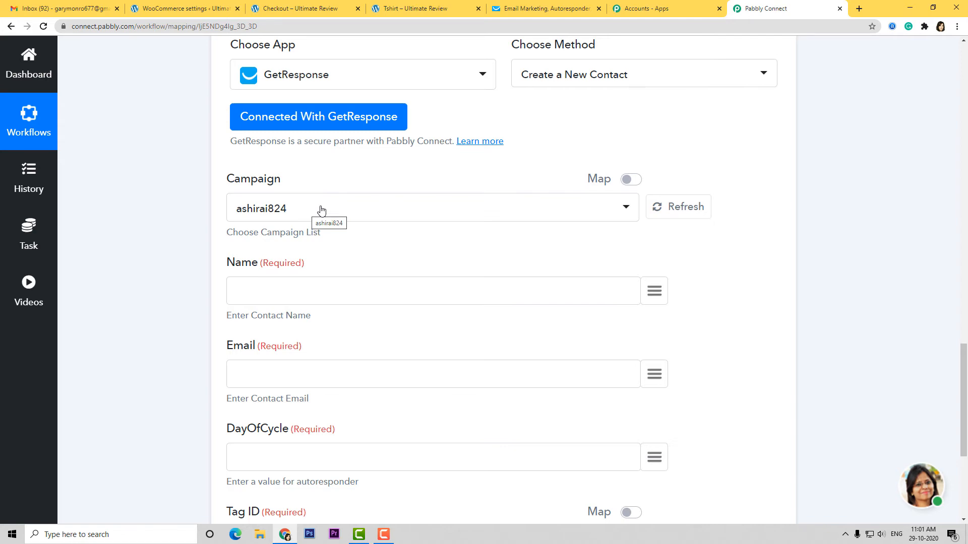
pyautogui.click(553, 8)
pyautogui.click(431, 87)
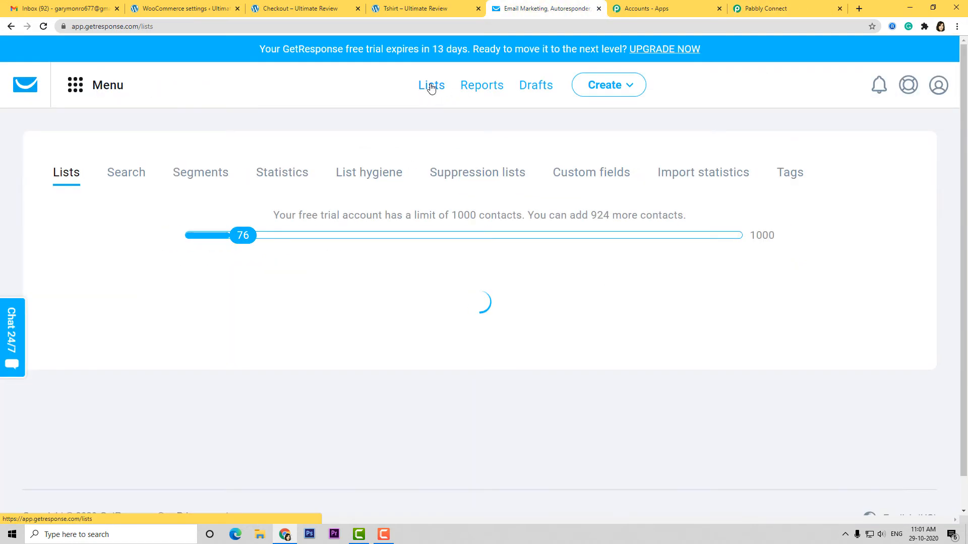
pyautogui.scroll(-4, 309, 361)
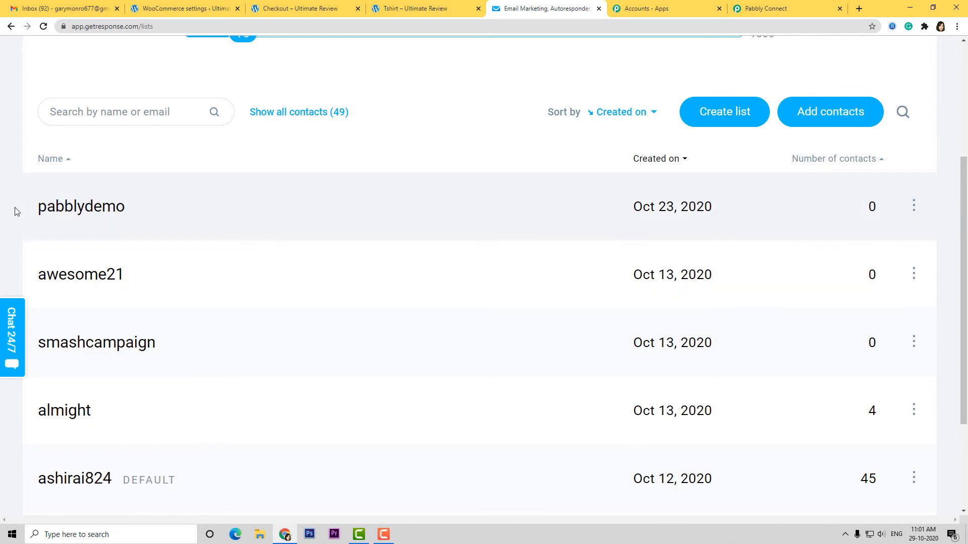
# - Choose the pabblydemo list and map the billing first and last name into Name
pyautogui.click(789, 8)
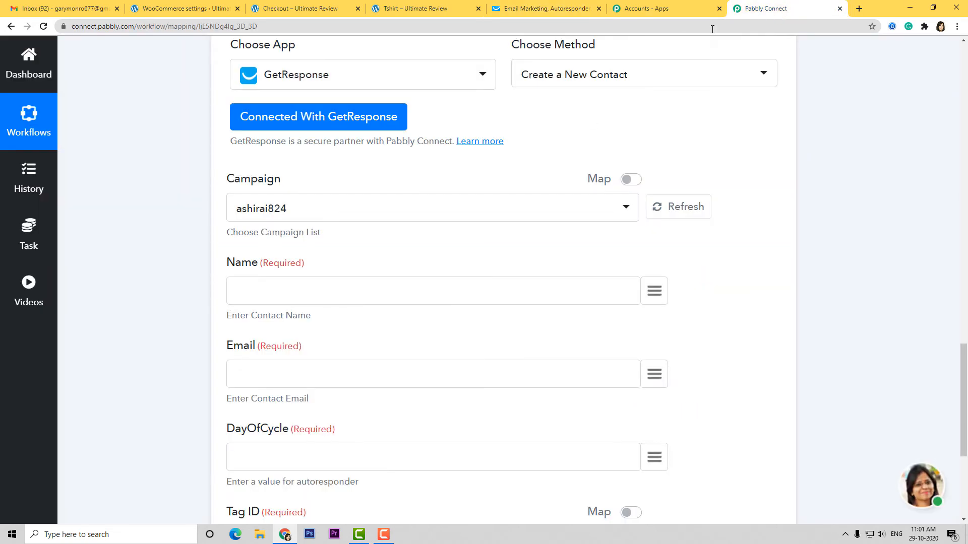
pyautogui.click(344, 211)
pyautogui.click(270, 395)
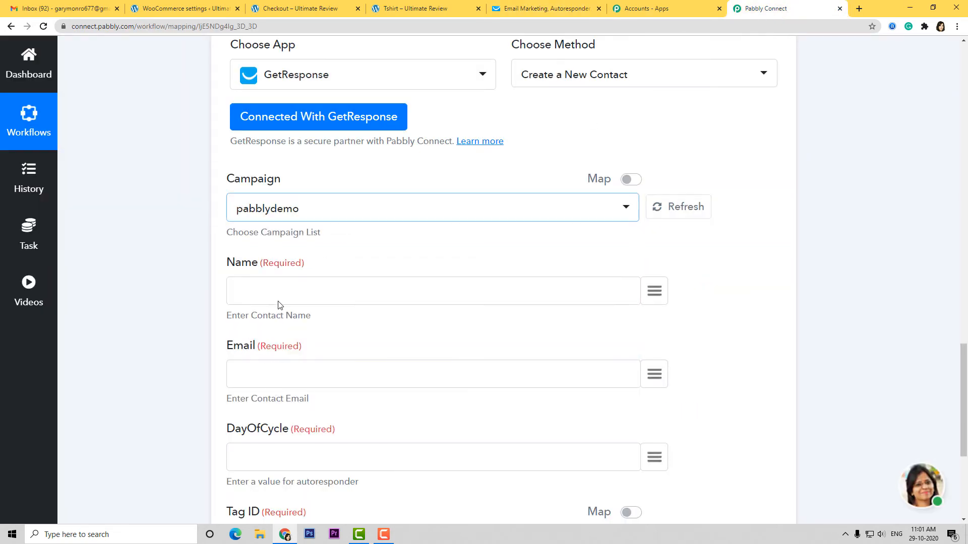
pyautogui.click(328, 282)
pyautogui.click(654, 291)
pyautogui.write('n')
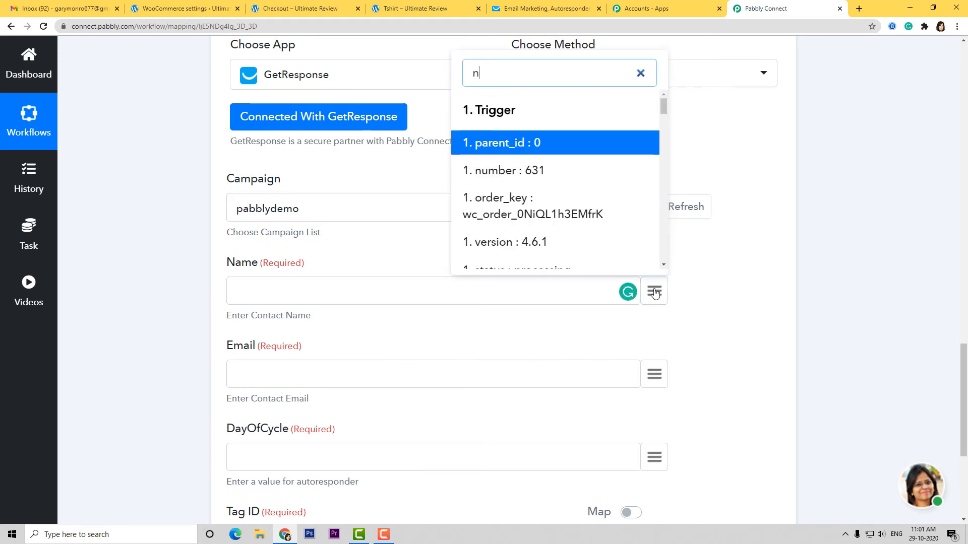
pyautogui.write('a')
pyautogui.click(504, 162)
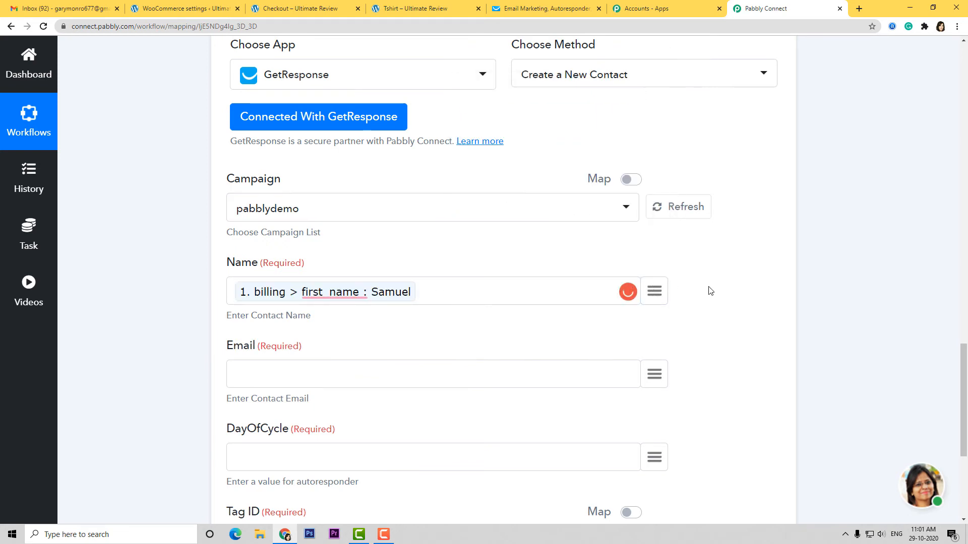
pyautogui.click(654, 291)
pyautogui.write('las')
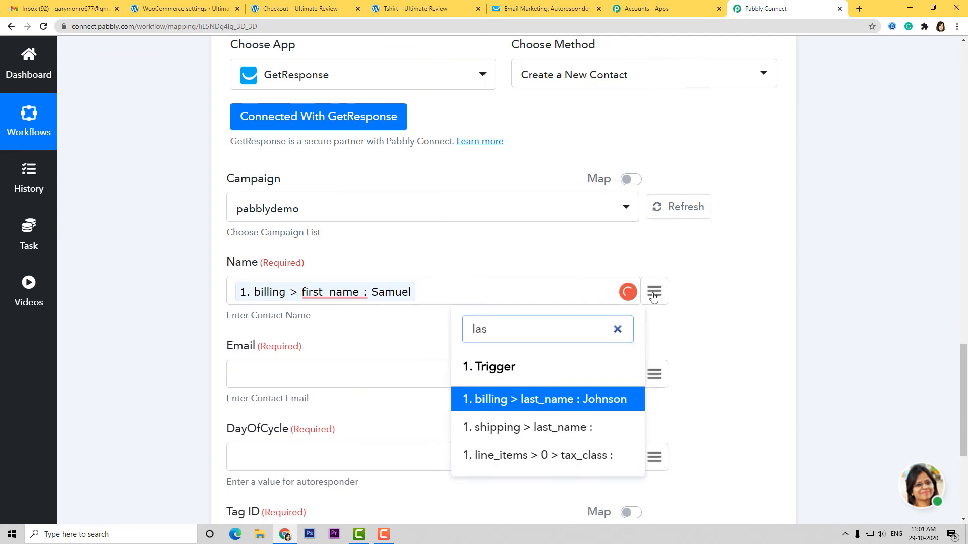
pyautogui.click(572, 400)
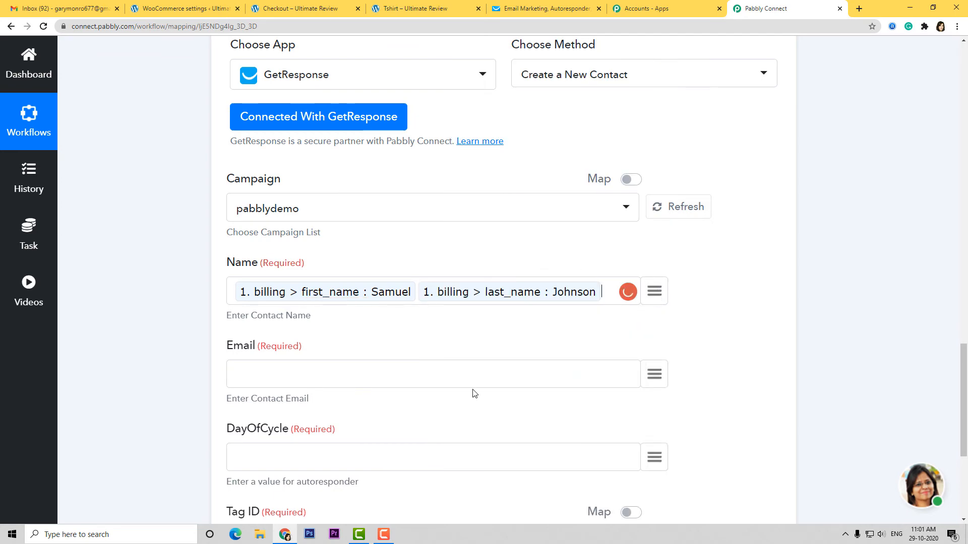
# - Map the billing e-mail to Email, set DayOfCycle to 3, then save and send a test request
pyautogui.click(655, 375)
pyautogui.write('ema')
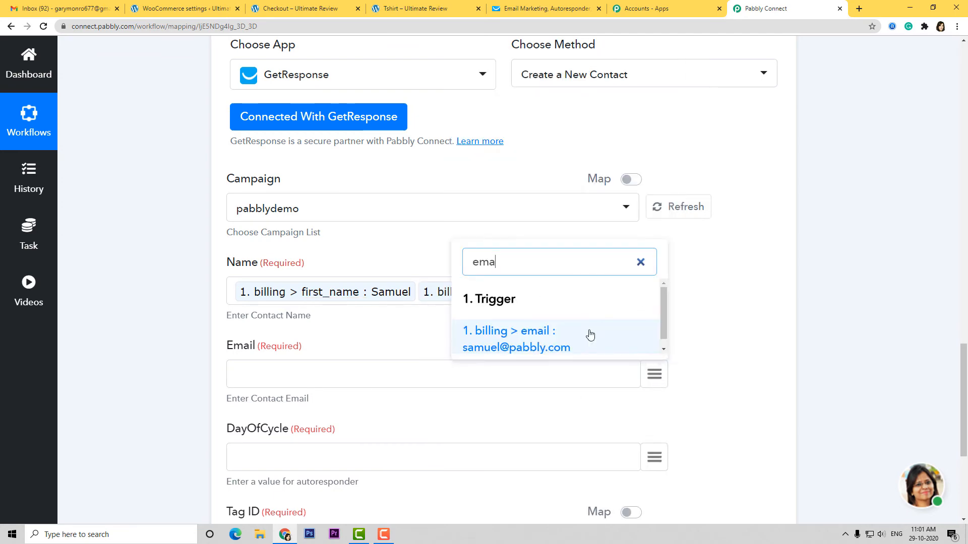
pyautogui.click(591, 335)
pyautogui.scroll(-3, 372, 328)
pyautogui.click(375, 309)
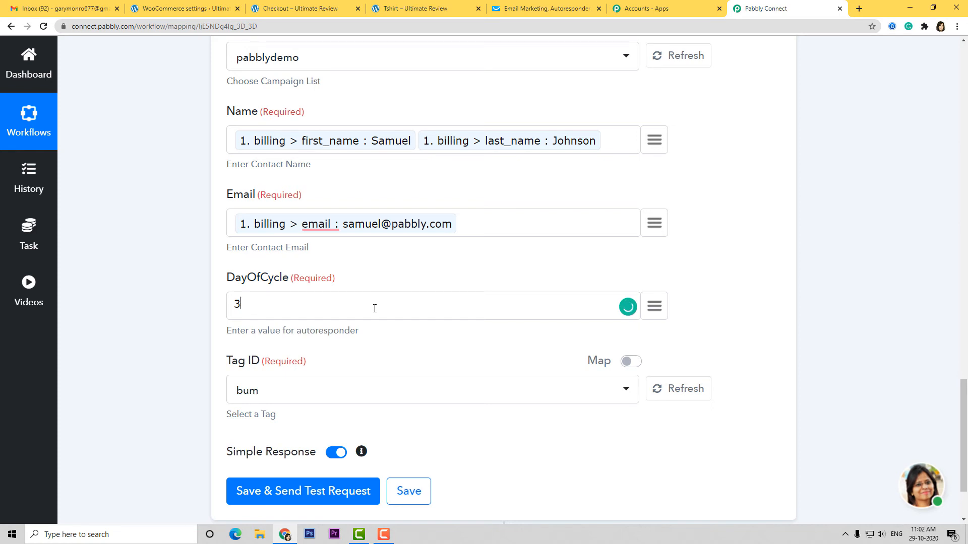
pyautogui.click(325, 497)
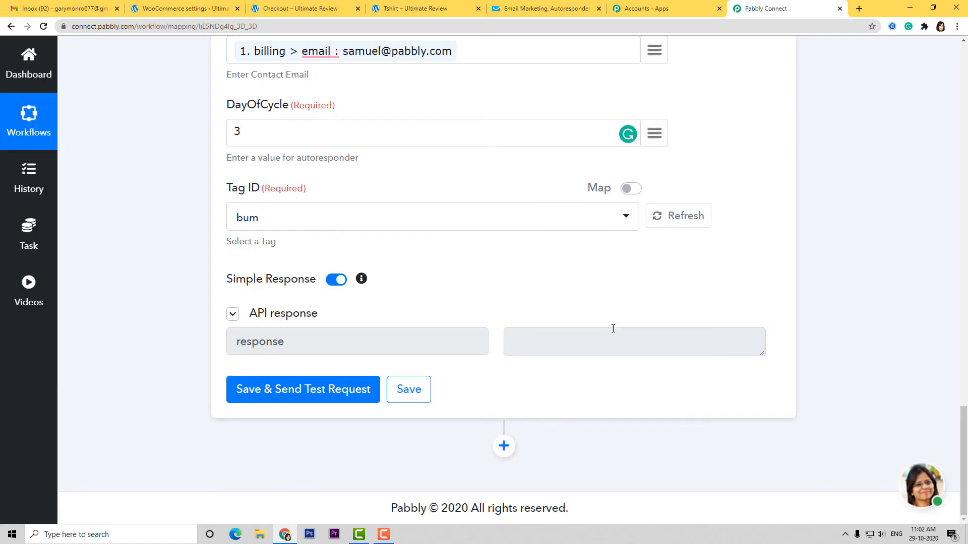
# - Open the pabblydemo list in GetResponse to find the test contact added via API at day 3
pyautogui.click(547, 9)
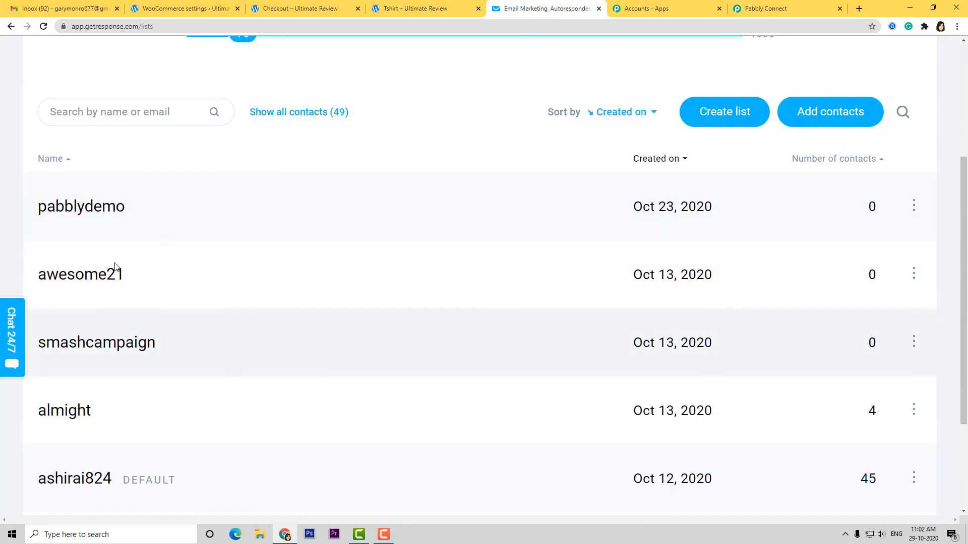
pyautogui.click(83, 207)
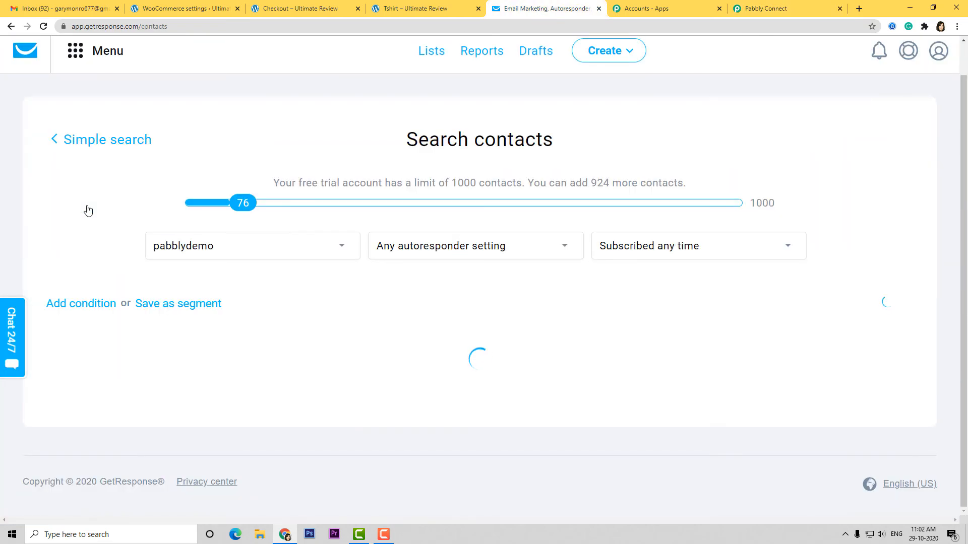
pyautogui.scroll(-2, 88, 211)
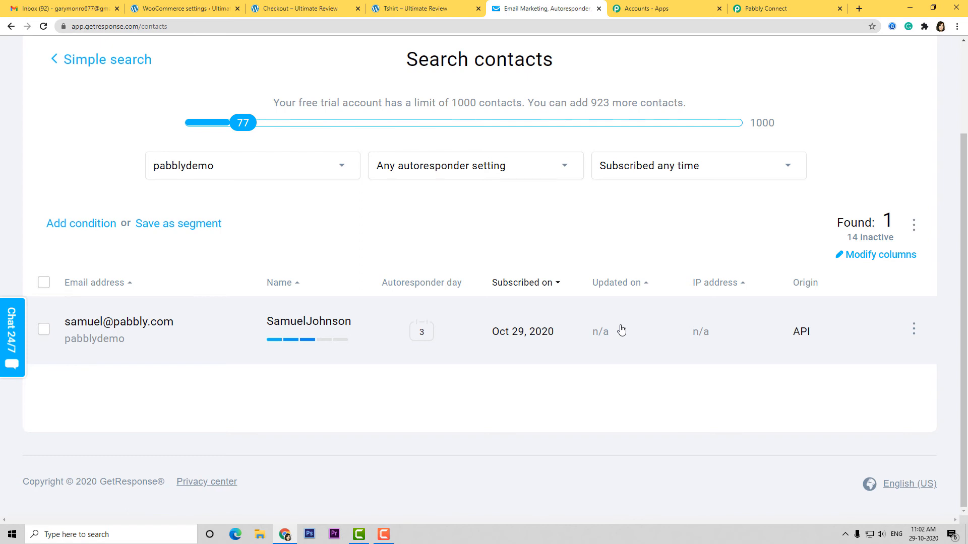
# - Add the $10.00 Tshirt to the cart and proceed to checkout
pyautogui.click(426, 9)
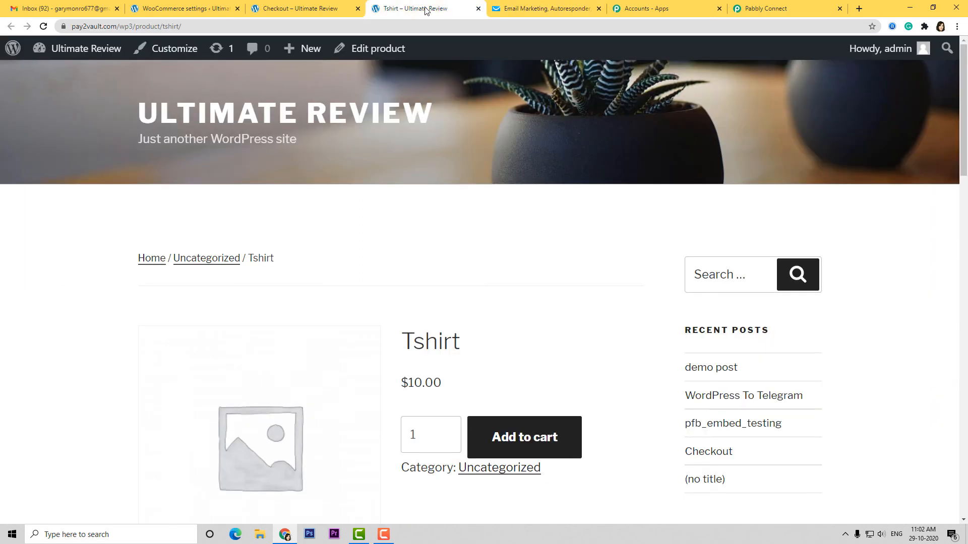
pyautogui.scroll(-7, 383, 316)
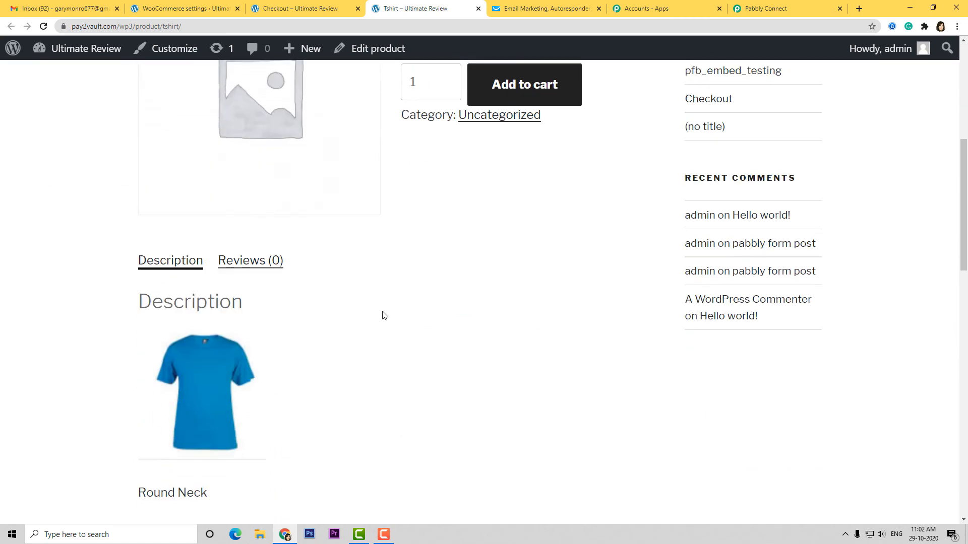
pyautogui.scroll(1, 585, 307)
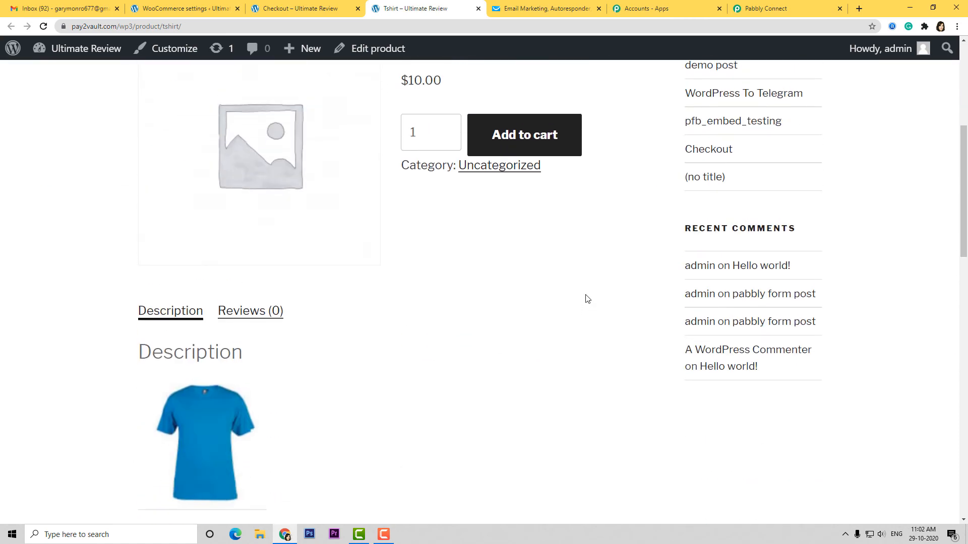
pyautogui.click(536, 147)
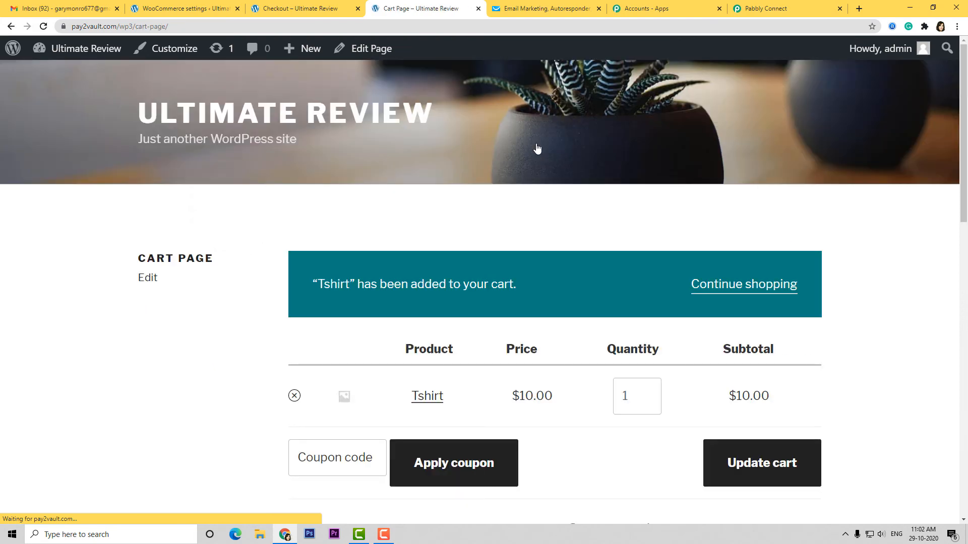
pyautogui.scroll(-4, 588, 395)
pyautogui.click(710, 427)
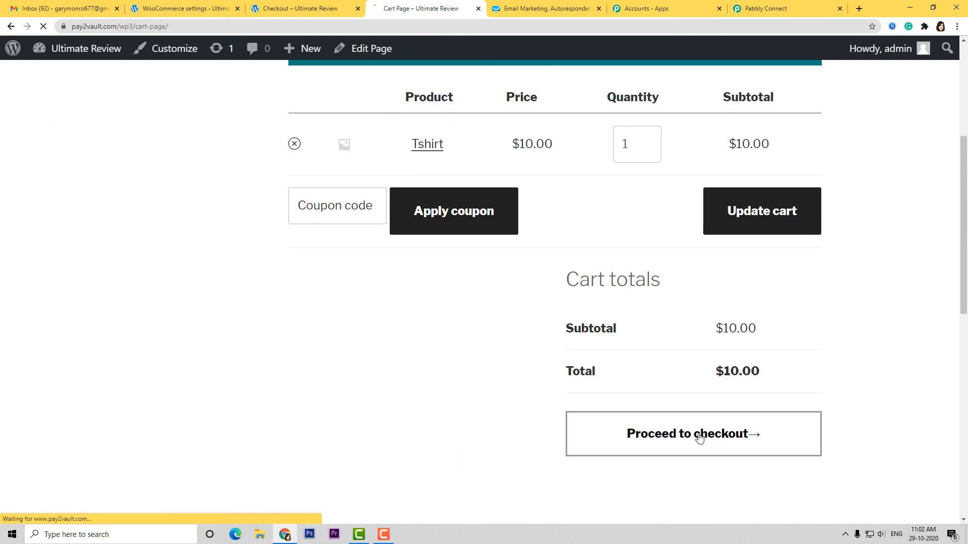
# - Replace the billing first and last name with a new buyer's name
pyautogui.scroll(-3, 462, 402)
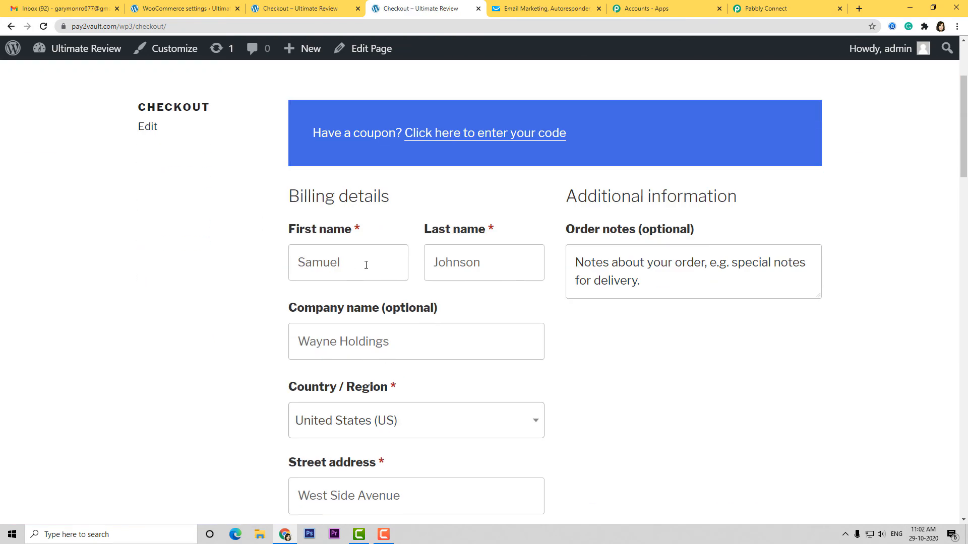
pyautogui.moveTo(365, 264); pyautogui.dragTo(253, 283)
pyautogui.press('BackSpace')
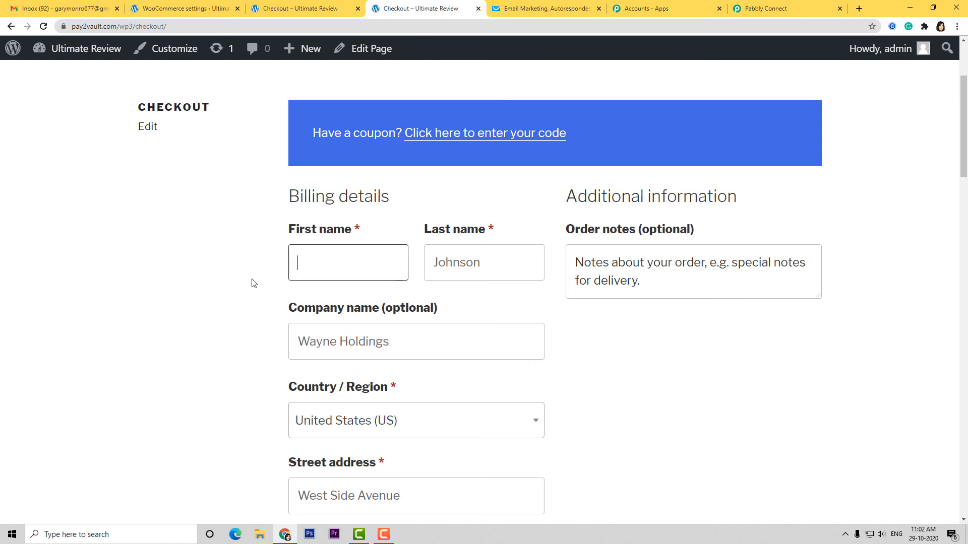
pyautogui.doubleClick(458, 278)
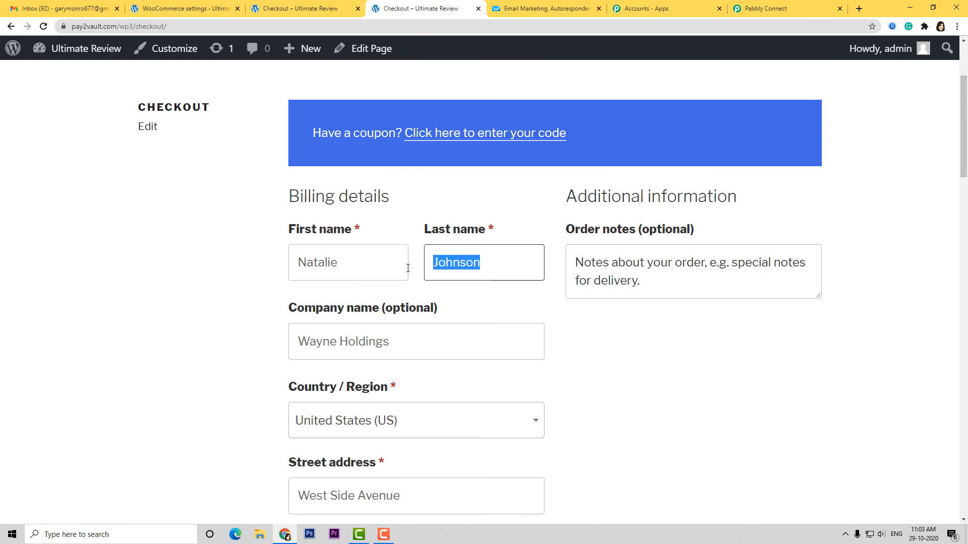
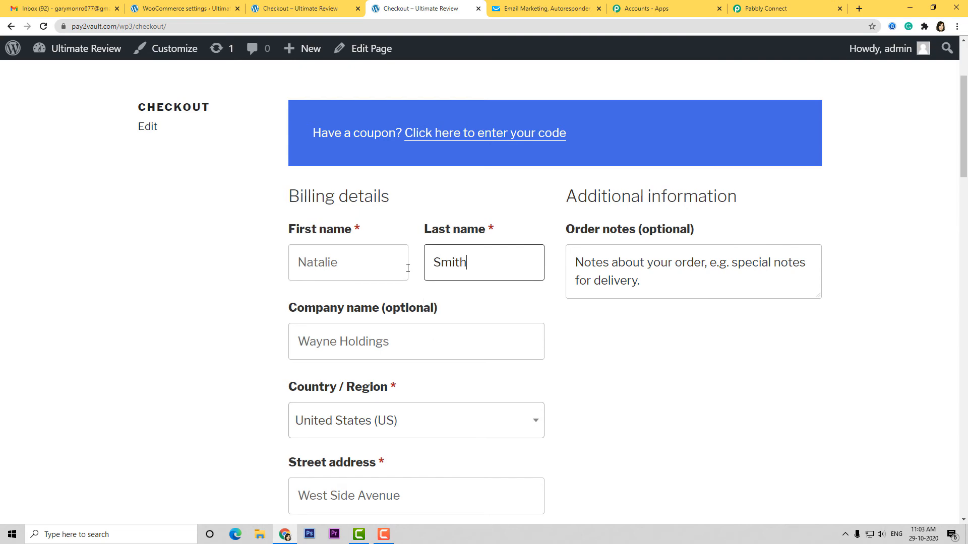
# - Enter a new billing phone number and e-mail, then place the cash-on-delivery order
pyautogui.scroll(-10, 407, 268)
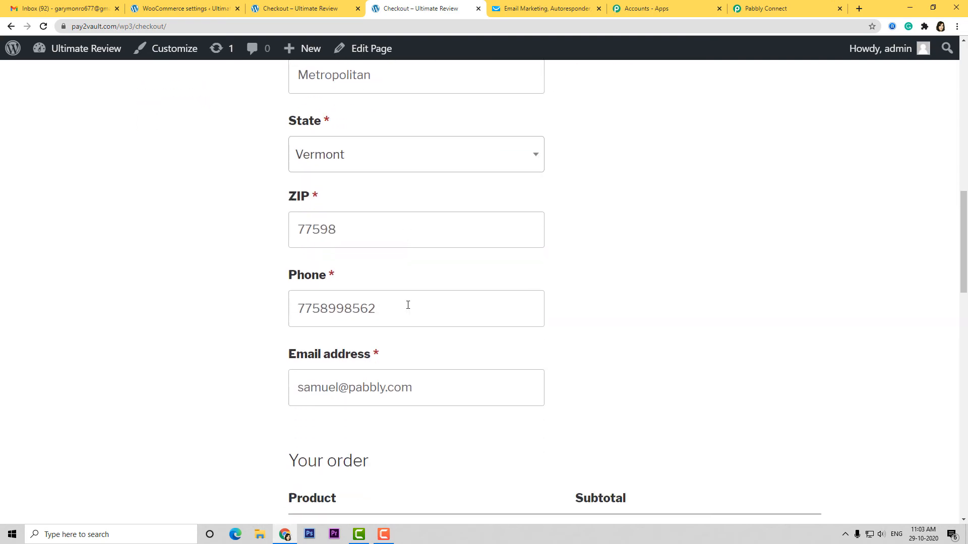
pyautogui.doubleClick(406, 305)
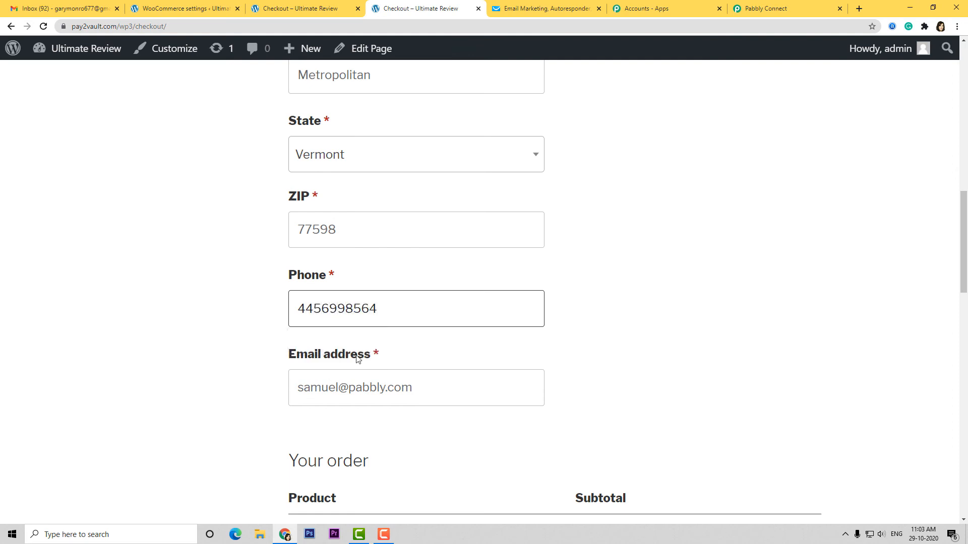
pyautogui.moveTo(418, 392); pyautogui.dragTo(273, 406)
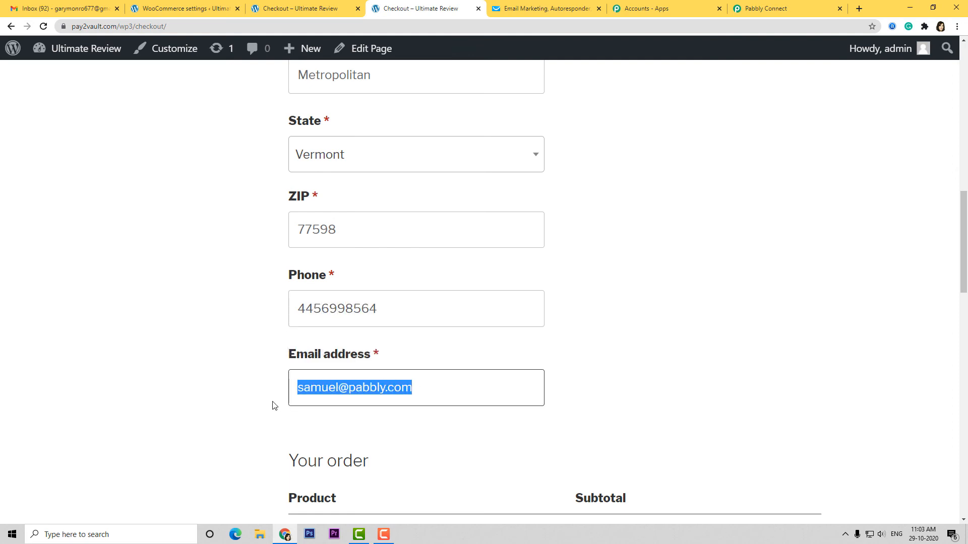
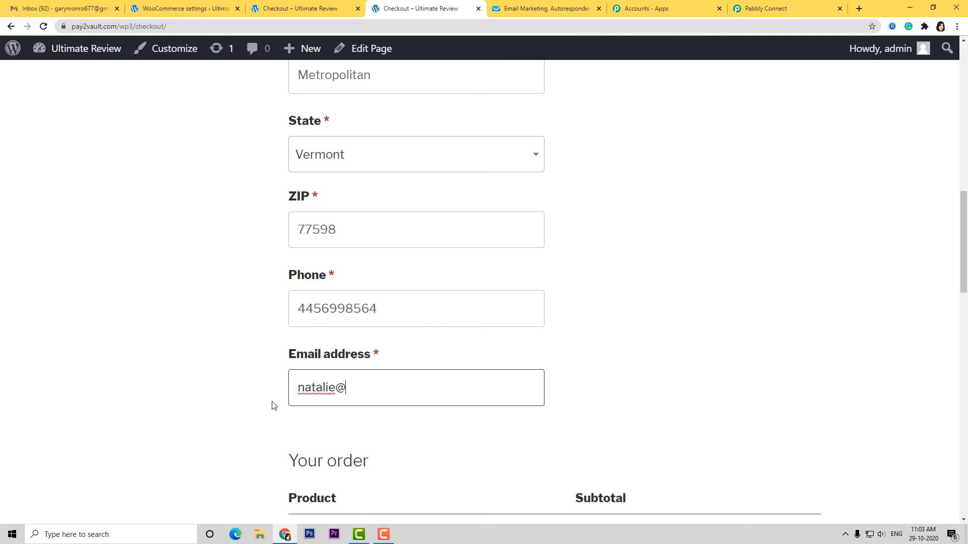
pyautogui.scroll(-4, 719, 280)
pyautogui.scroll(-8, 726, 298)
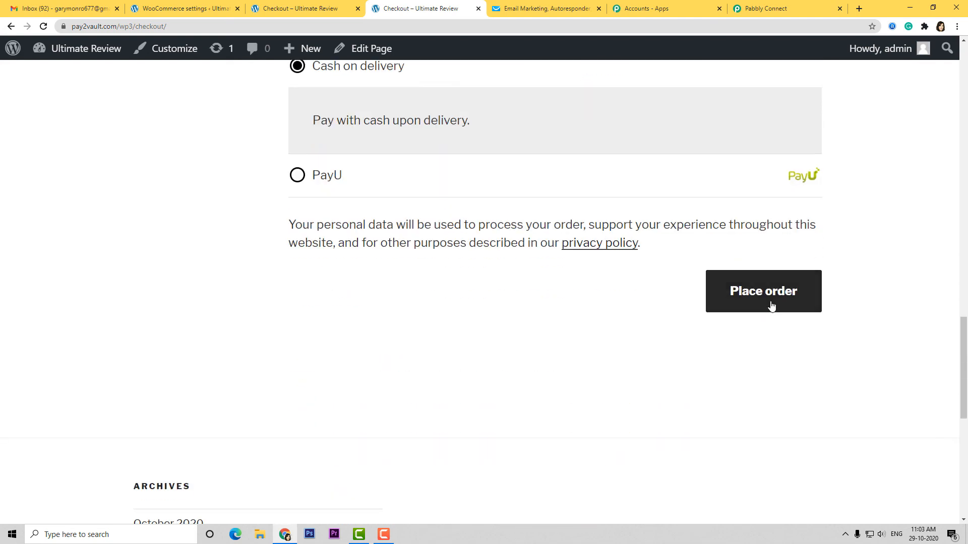
pyautogui.click(773, 292)
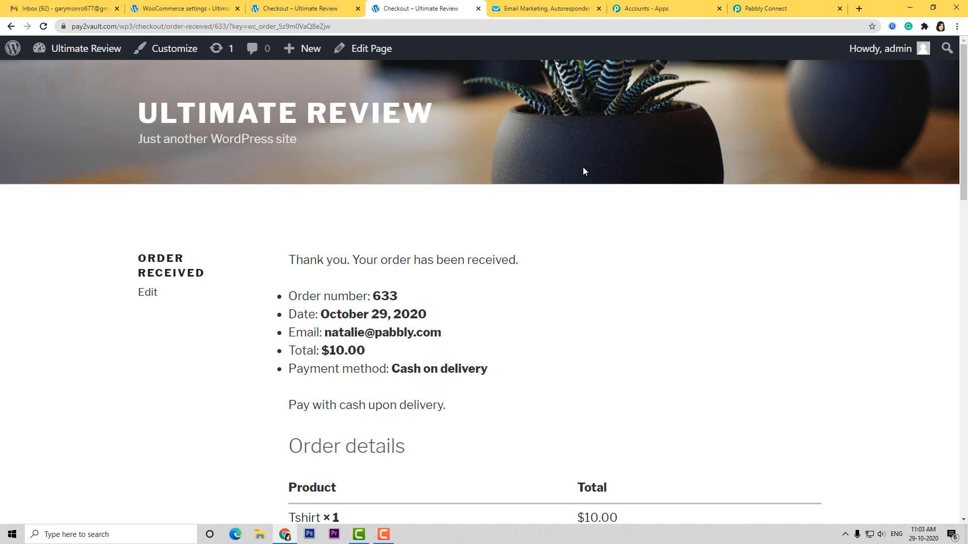
# - Reload the pabblydemo contact search to see the new buyer added as a second contact
pyautogui.click(548, 8)
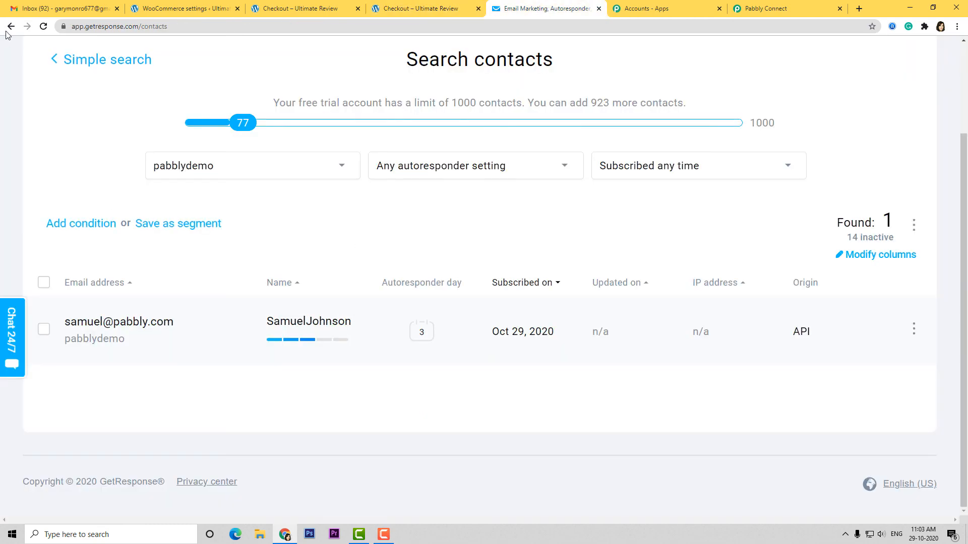
pyautogui.click(43, 27)
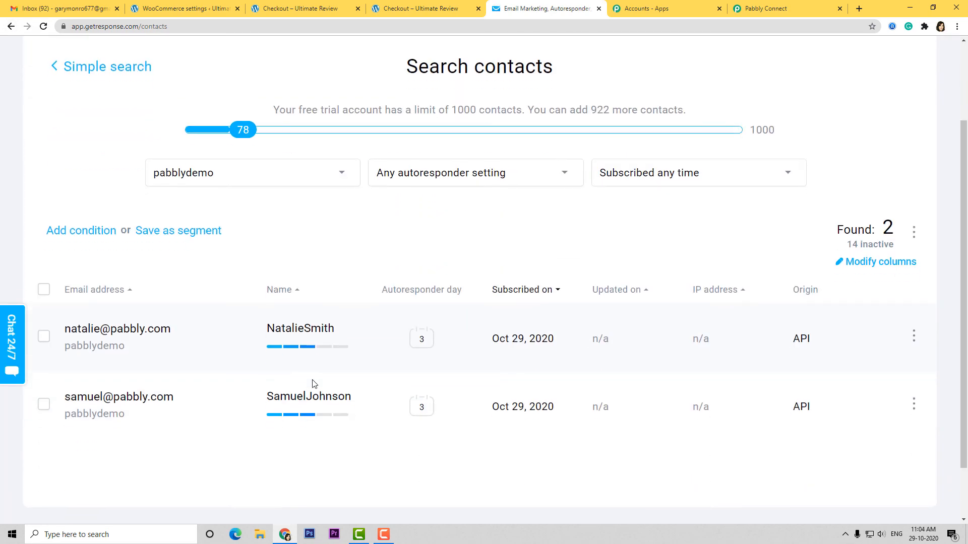
pyautogui.scroll(-2, 313, 384)
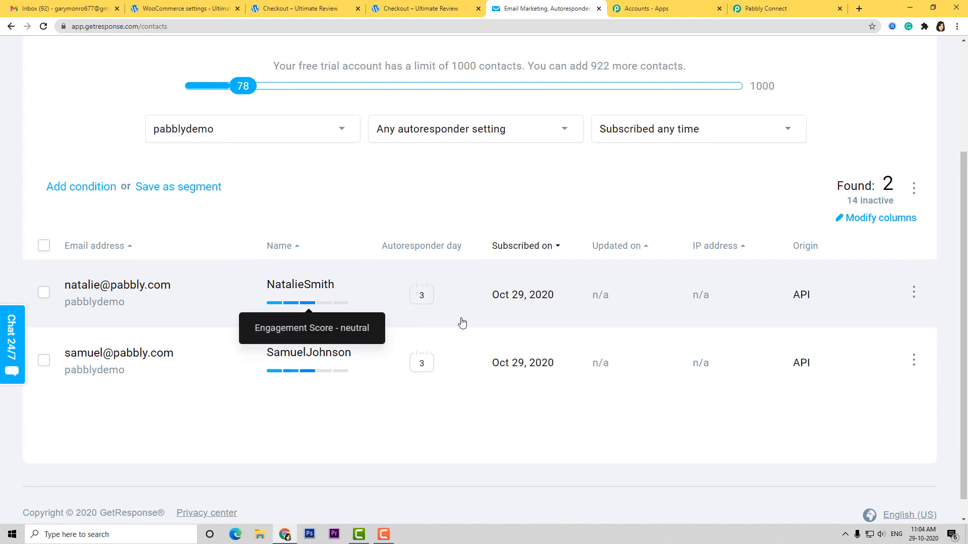